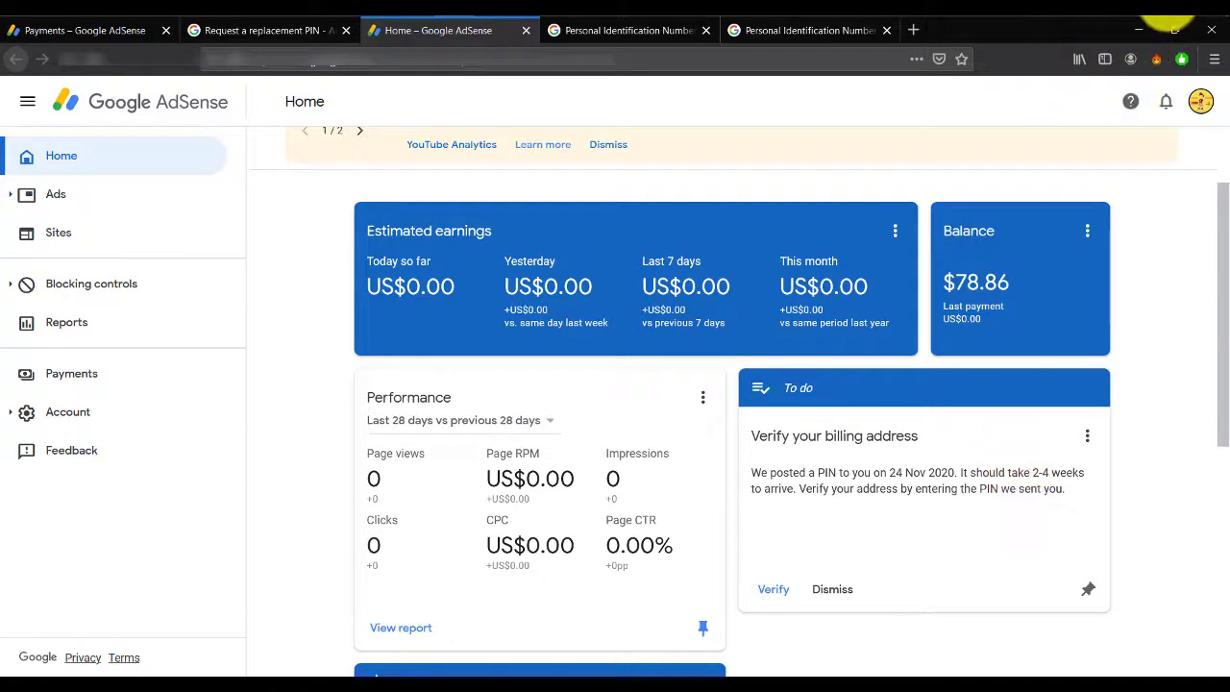
Step: Check today's date in the taskbar calendar, then close it
{"action": "left_click", "coordinate": [1164, 22]}
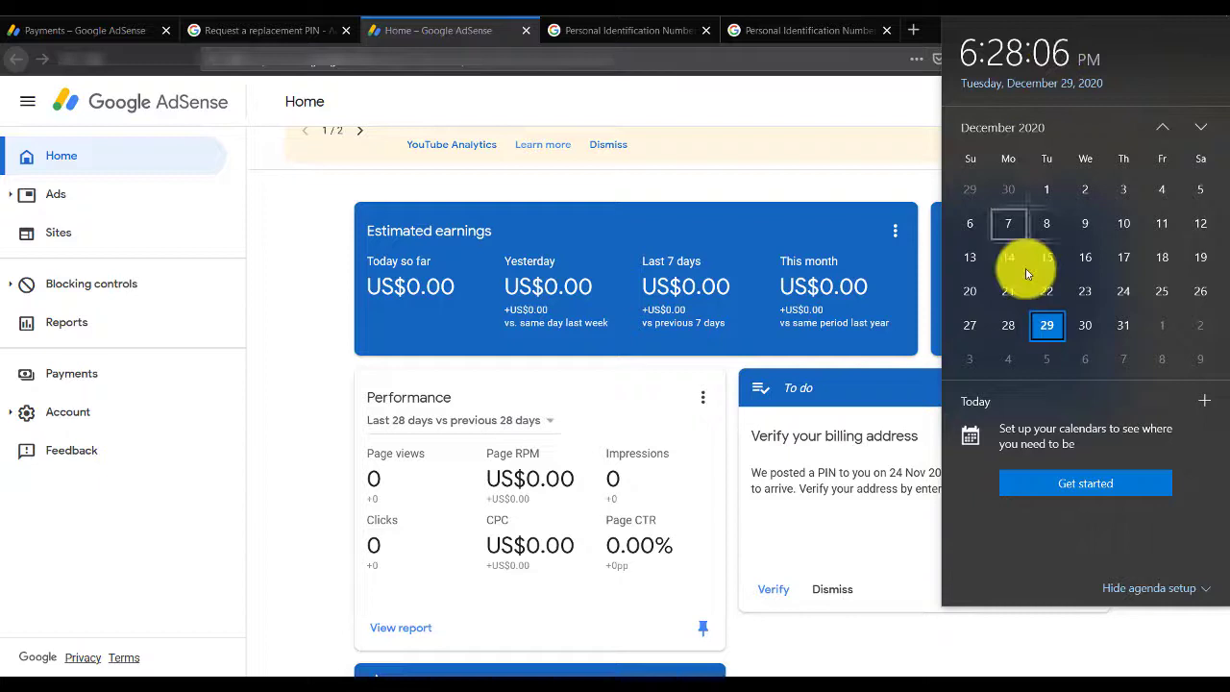
{"action": "left_click", "coordinate": [1047, 326]}
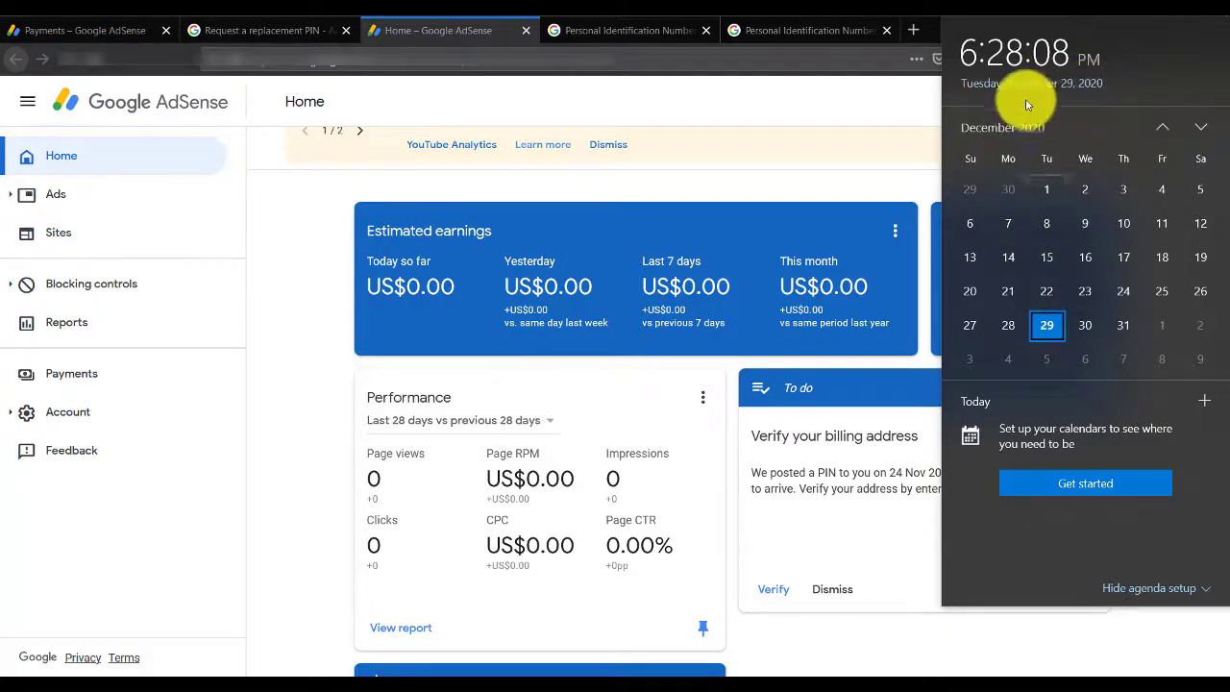
{"action": "left_click", "coordinate": [837, 106]}
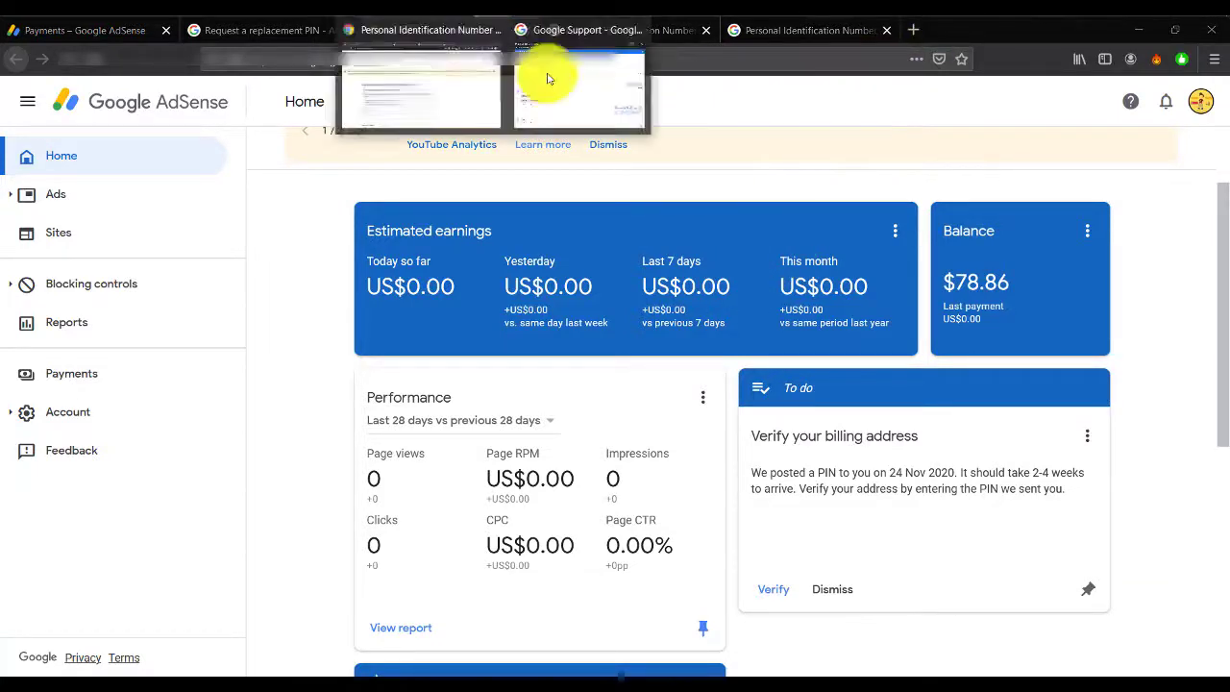
Step: Scroll the AdSense page and bring forward the window showing the PIN help article
{"action": "left_click", "coordinate": [557, 82]}
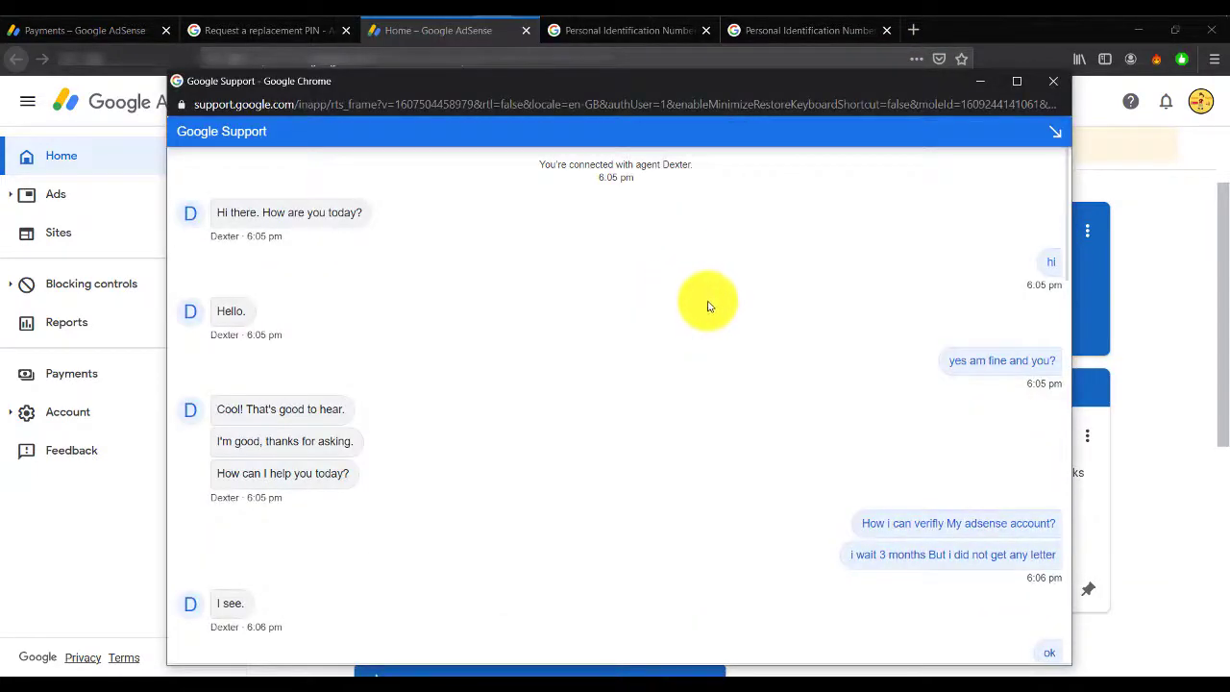
{"action": "scroll", "coordinate": [622, 261], "scroll_direction": "down", "scroll_amount": 15}
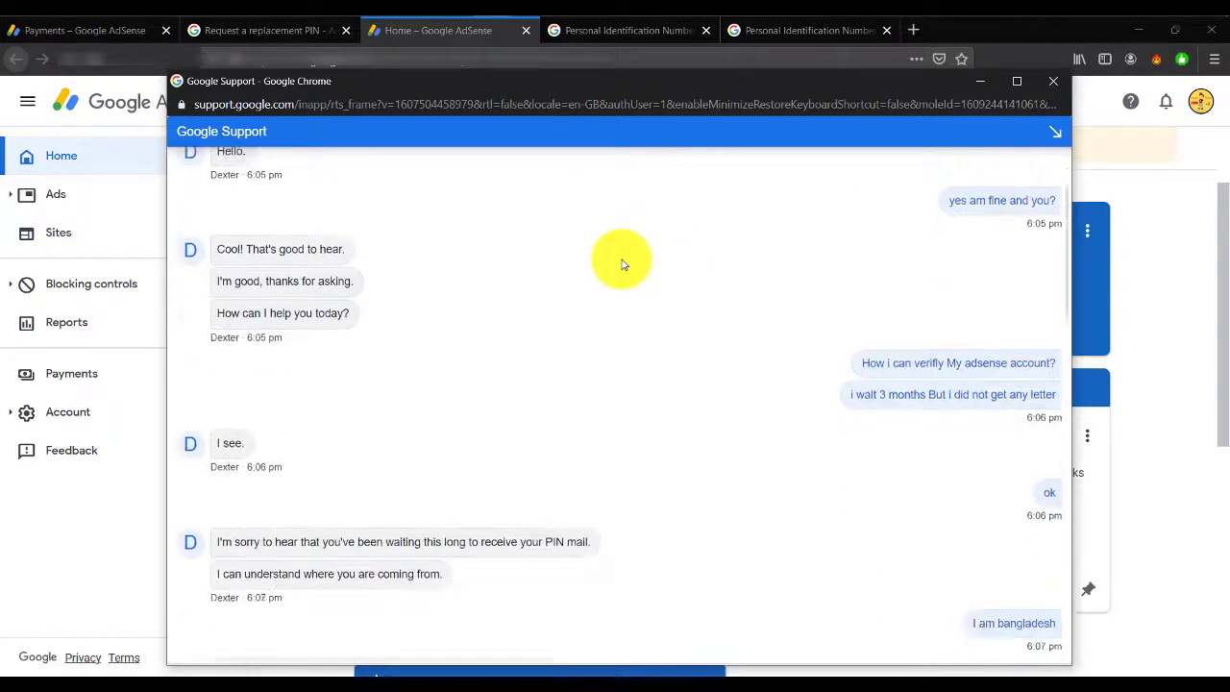
{"action": "scroll", "coordinate": [623, 262], "scroll_direction": "down", "scroll_amount": 10}
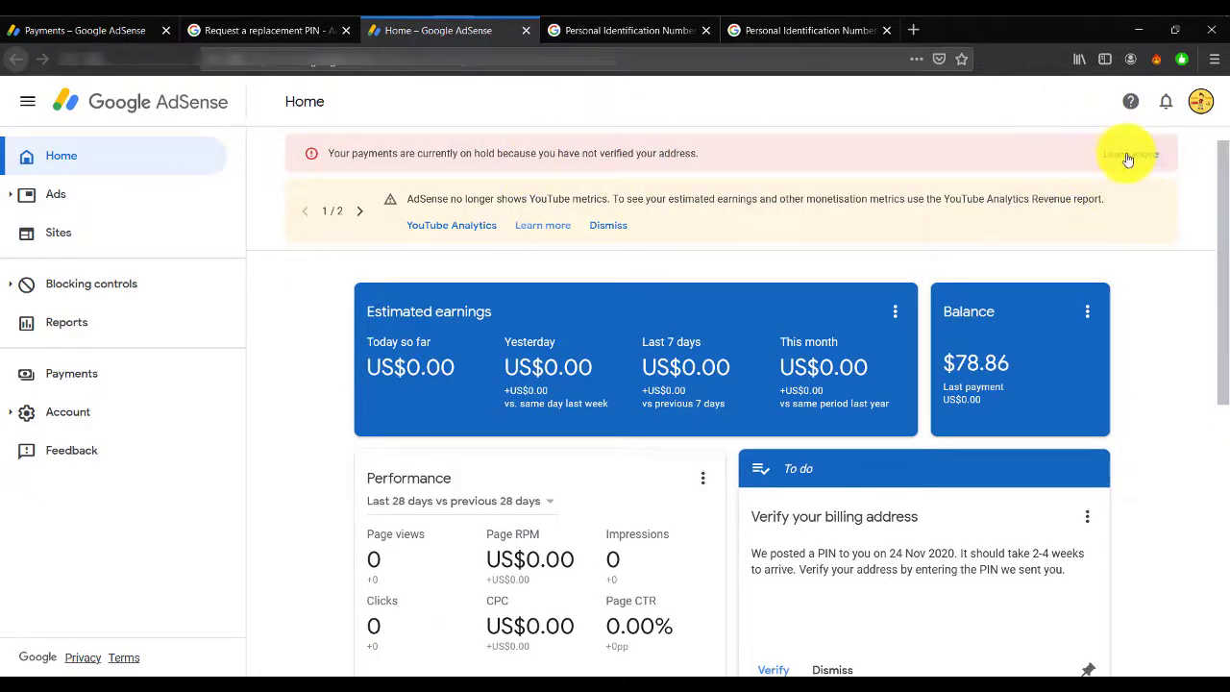
{"action": "scroll", "coordinate": [912, 480], "scroll_direction": "down", "scroll_amount": 2}
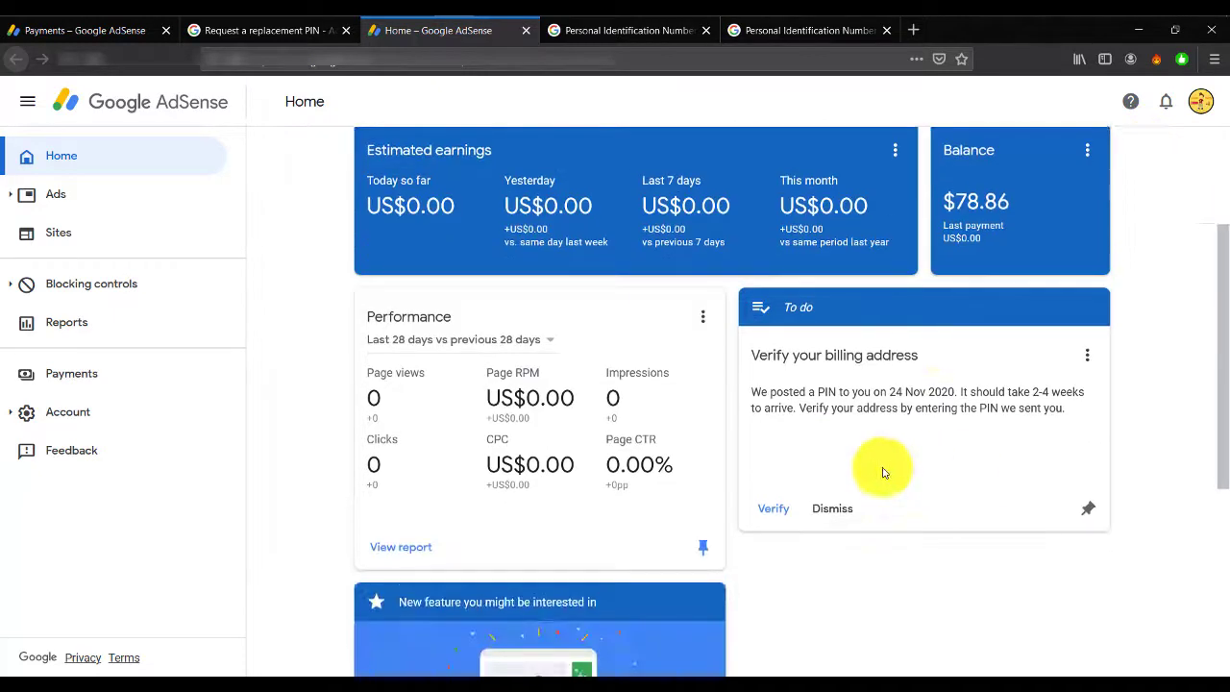
{"action": "scroll", "coordinate": [672, 375], "scroll_direction": "up", "scroll_amount": 1}
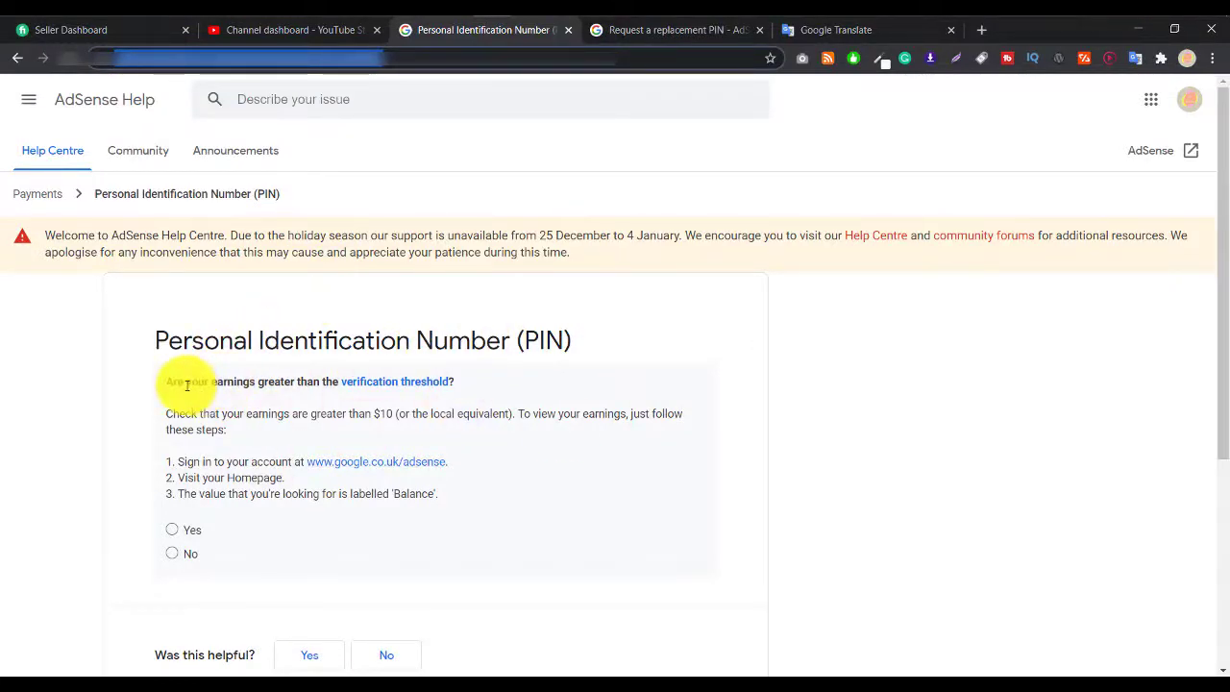
Step: Answer Yes to 'Are your earnings greater than the verification threshold?' in the PIN troubleshooter
{"action": "left_click_drag", "start_coordinate": [163, 385], "coordinate": [308, 384]}
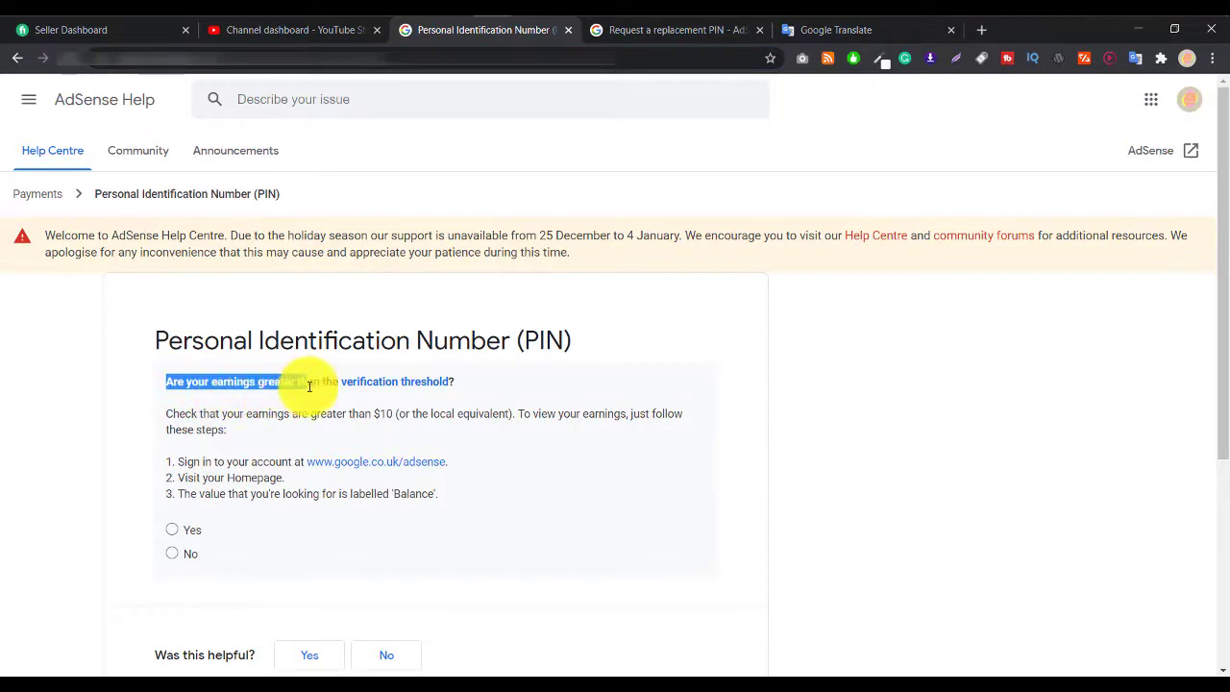
{"action": "left_click", "coordinate": [327, 378]}
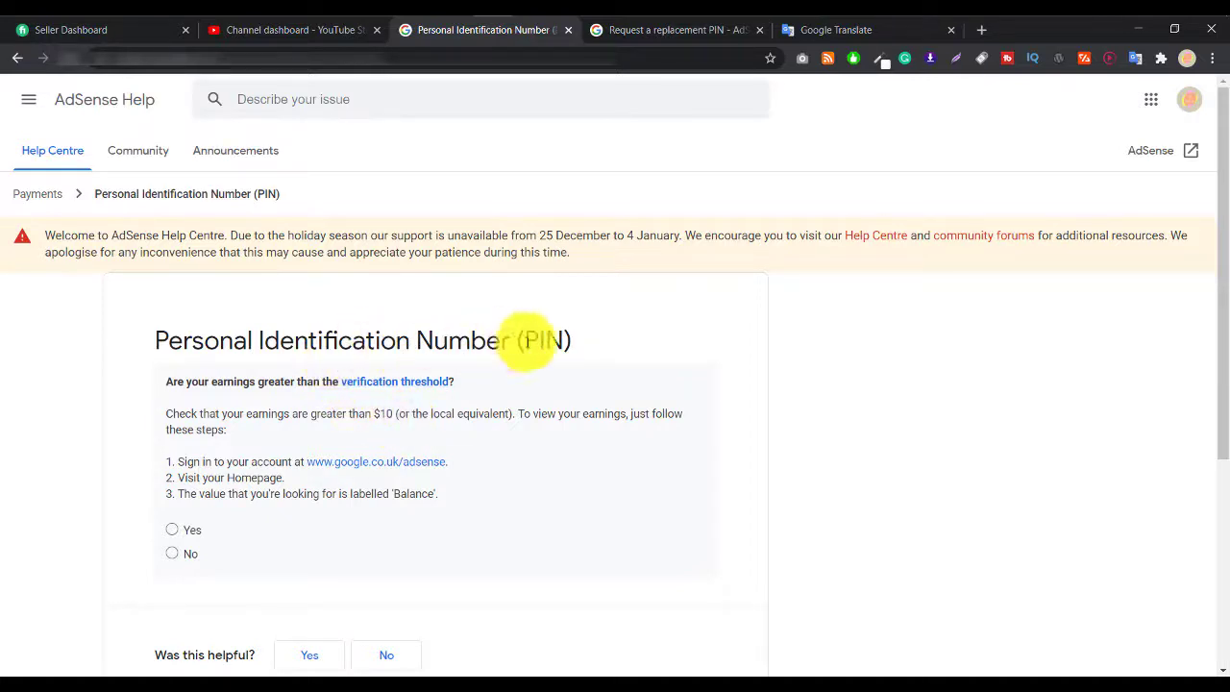
{"action": "left_click", "coordinate": [186, 529]}
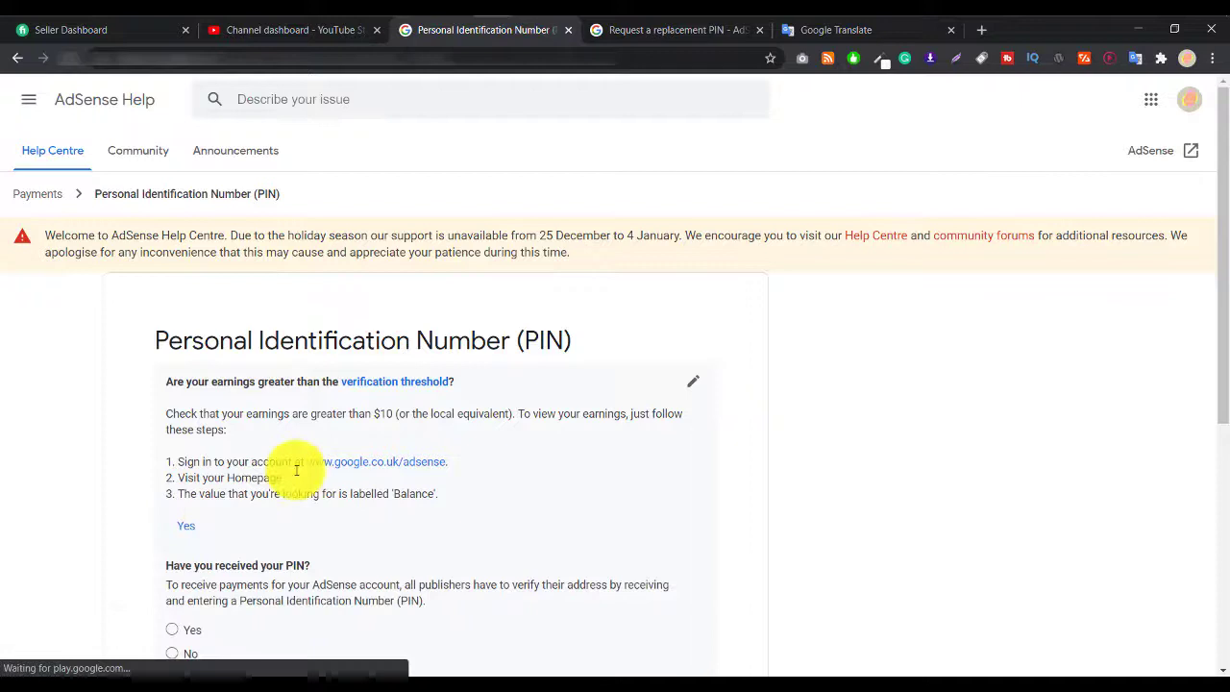
{"action": "scroll", "coordinate": [329, 432], "scroll_direction": "down", "scroll_amount": 3}
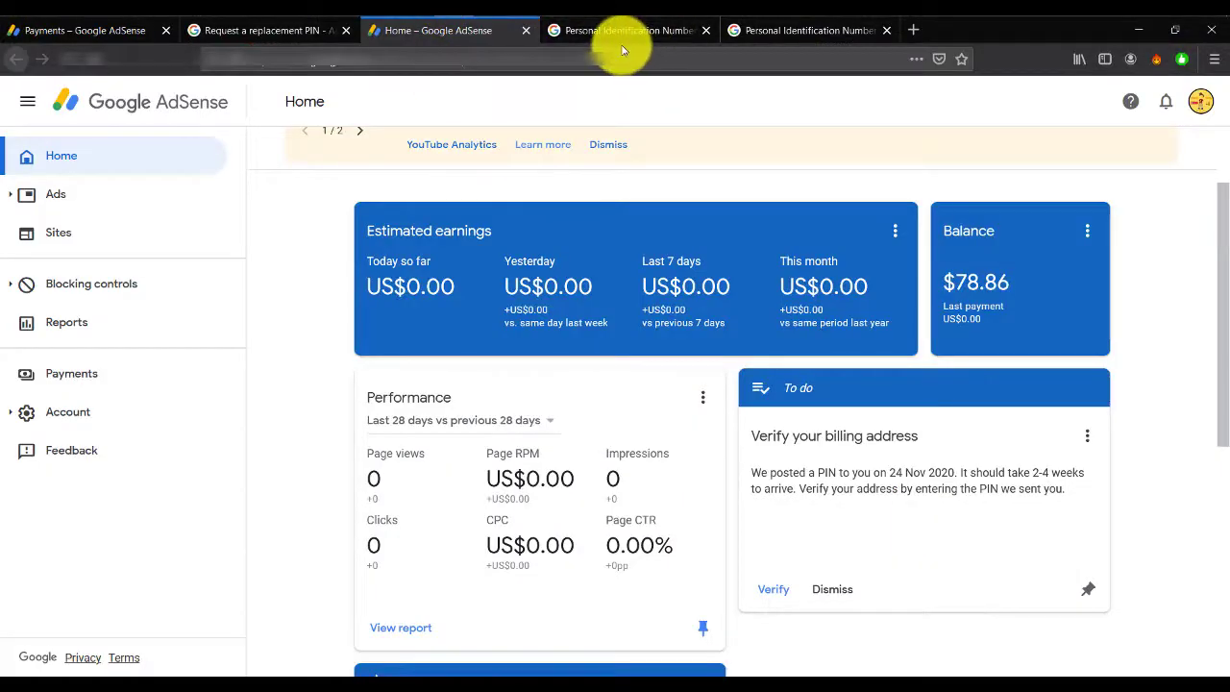
{"action": "left_click", "coordinate": [620, 38]}
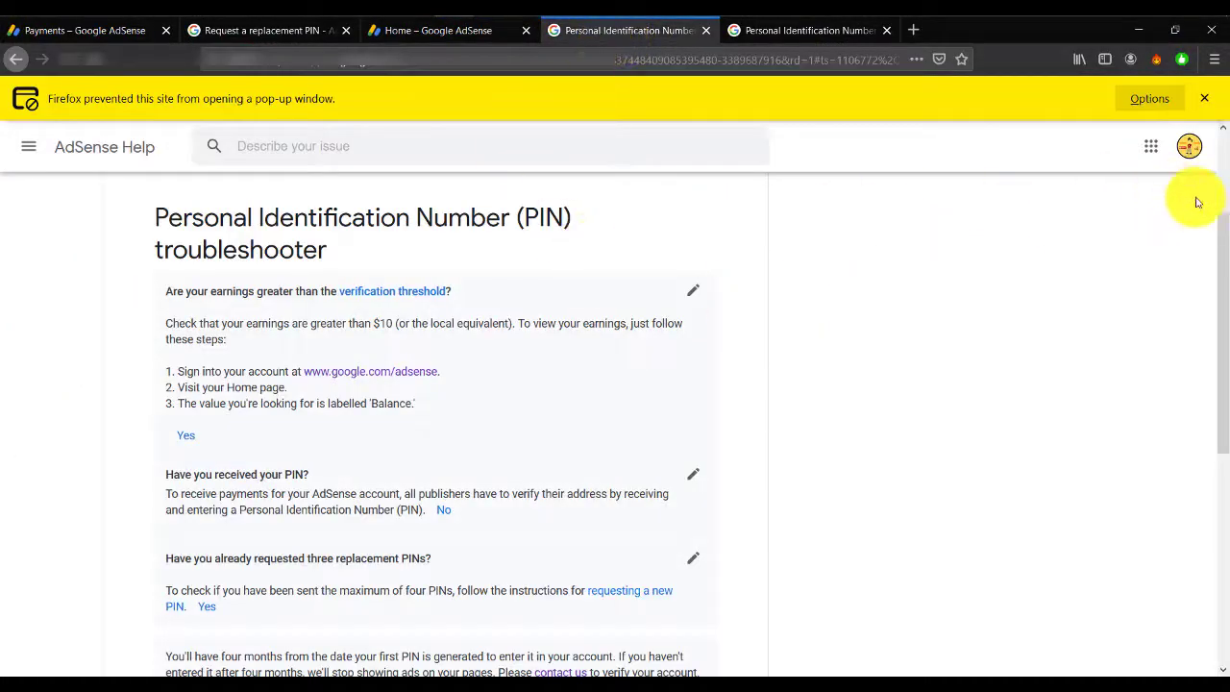
{"action": "scroll", "coordinate": [406, 282], "scroll_direction": "down", "scroll_amount": 3}
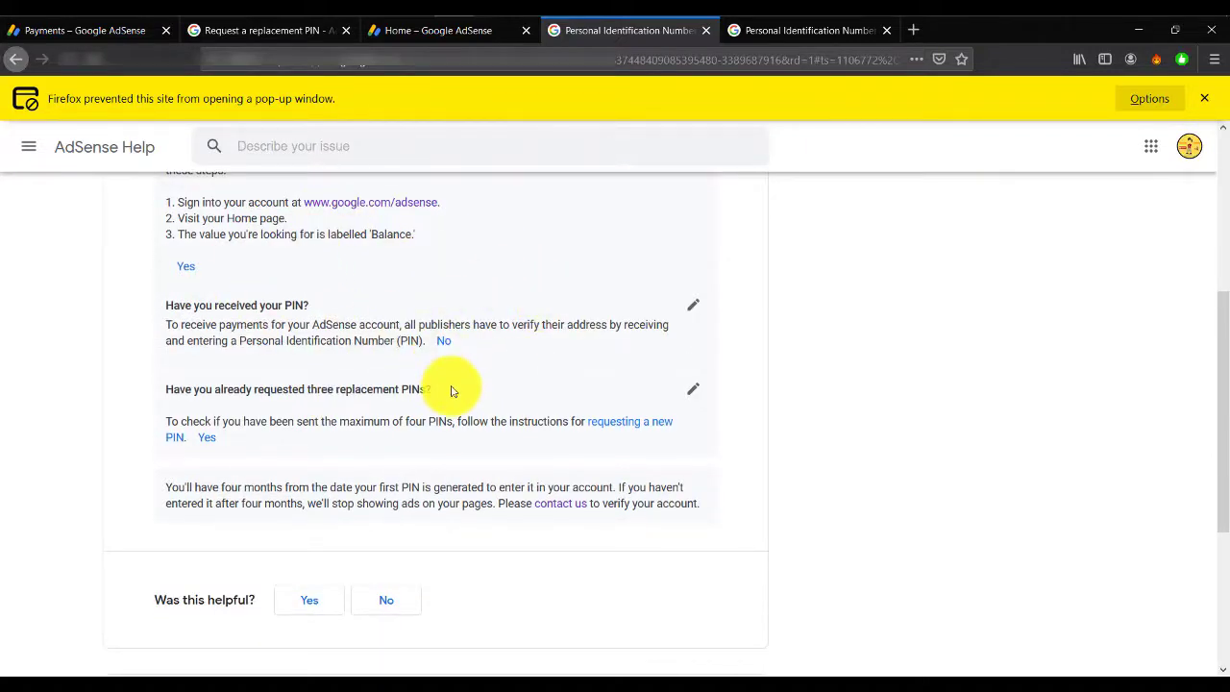
{"action": "scroll", "coordinate": [452, 389], "scroll_direction": "up", "scroll_amount": 1}
{"action": "scroll", "coordinate": [433, 336], "scroll_direction": "down", "scroll_amount": 1}
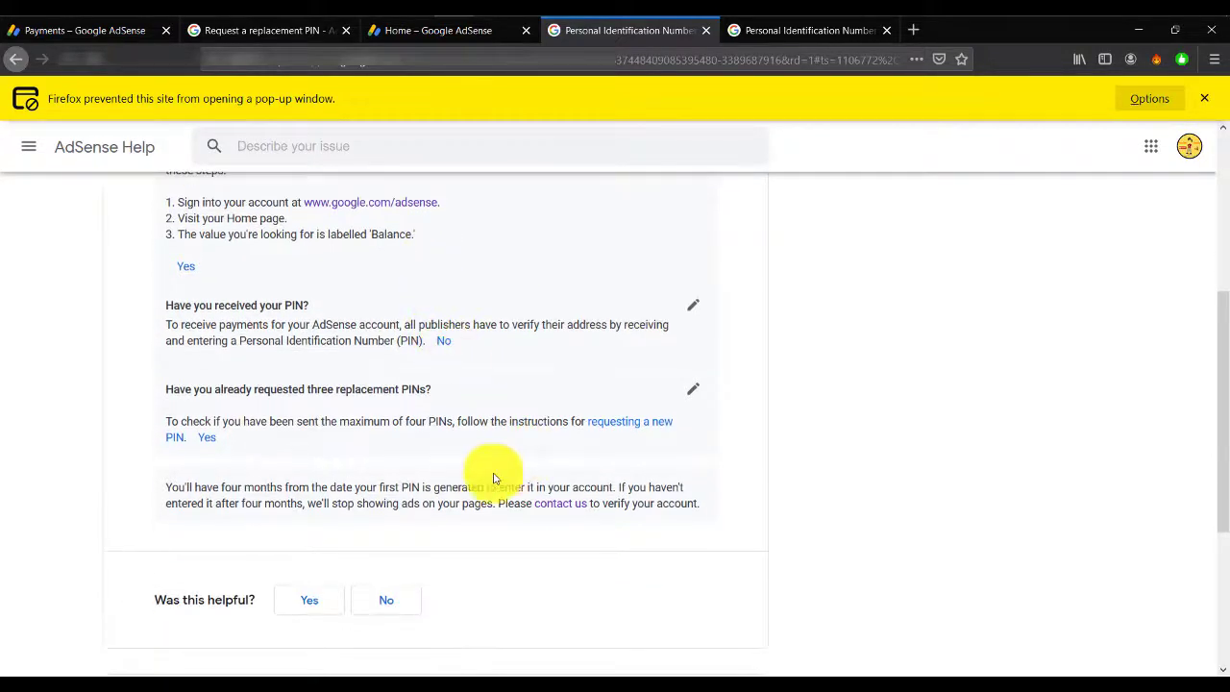
{"action": "left_click", "coordinate": [808, 31]}
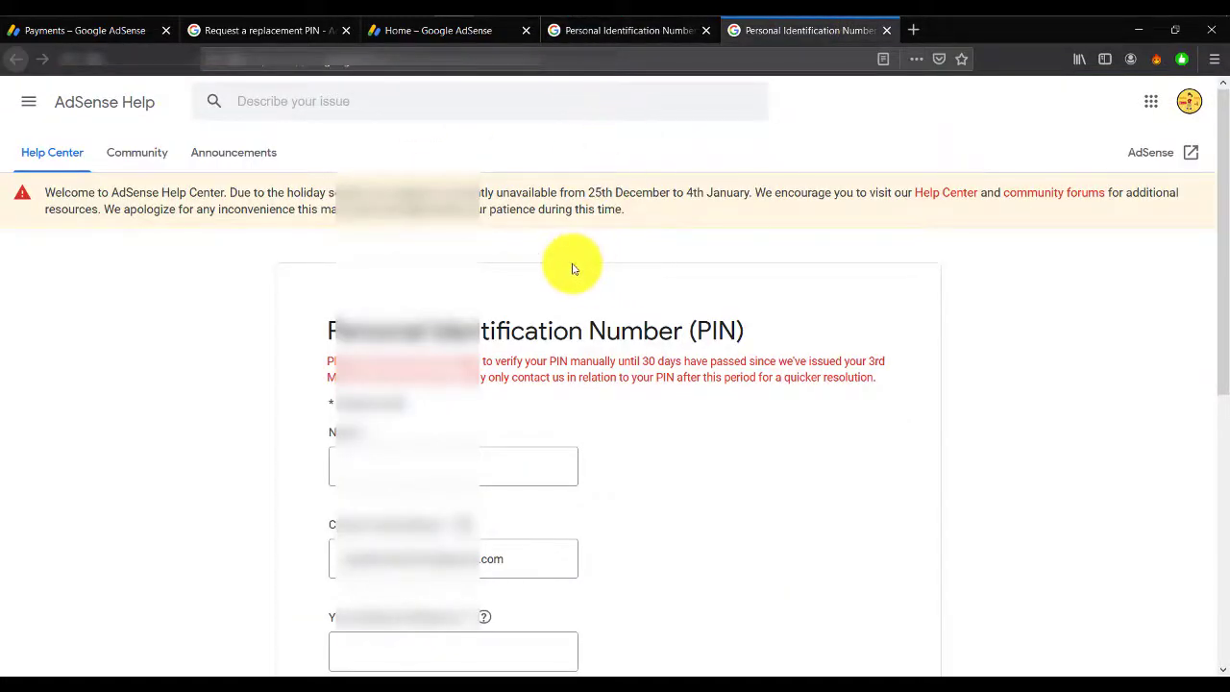
{"action": "scroll", "coordinate": [562, 269], "scroll_direction": "down", "scroll_amount": 3}
{"action": "scroll", "coordinate": [523, 317], "scroll_direction": "up", "scroll_amount": 3}
{"action": "scroll", "coordinate": [471, 336], "scroll_direction": "down", "scroll_amount": 2}
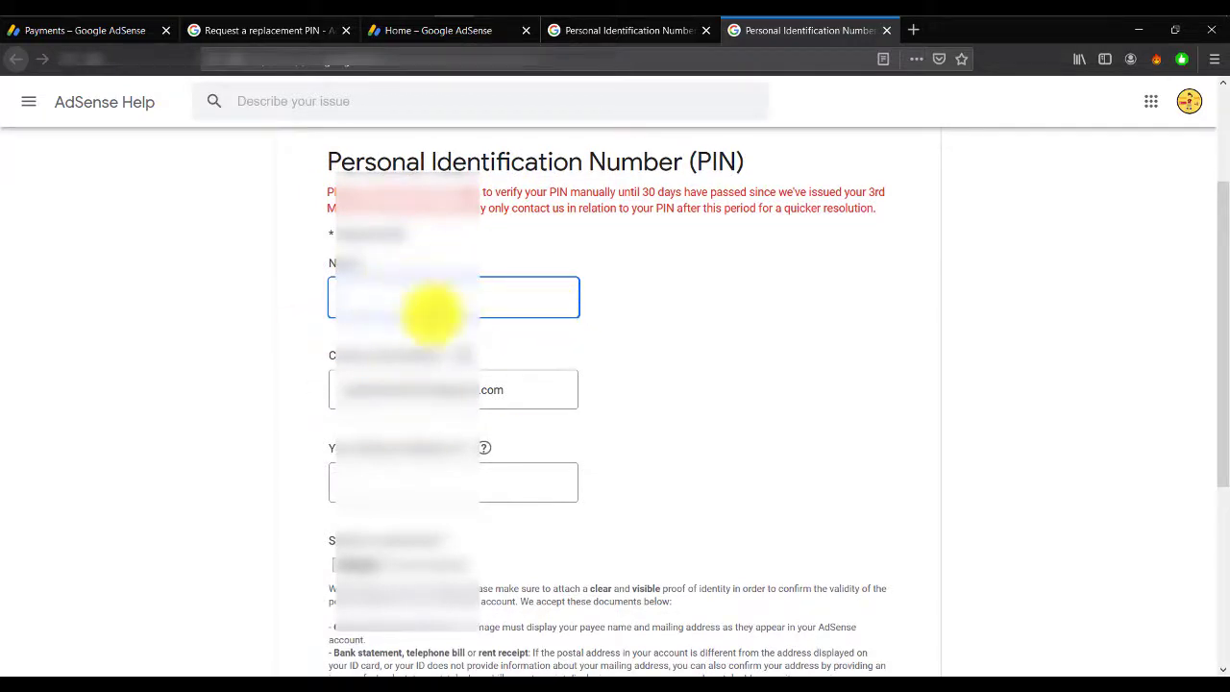
{"action": "left_click", "coordinate": [455, 32]}
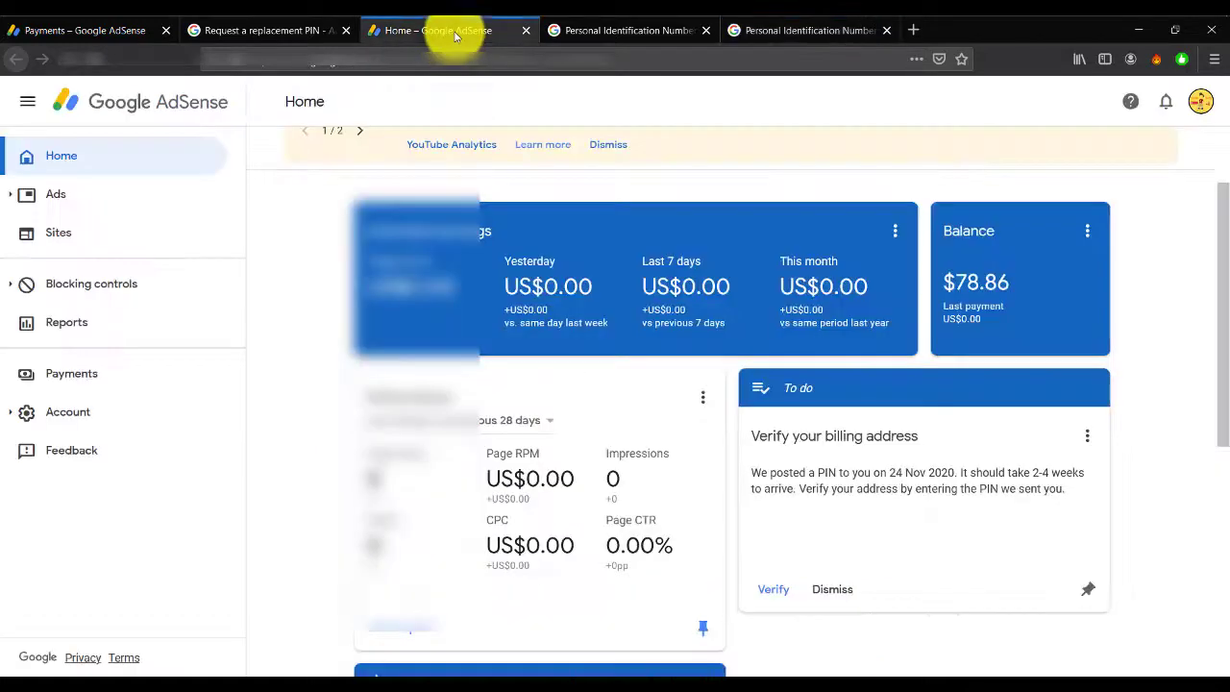
Step: Open Payments from the sidebar and scroll down to the Settings card
{"action": "left_click", "coordinate": [86, 382]}
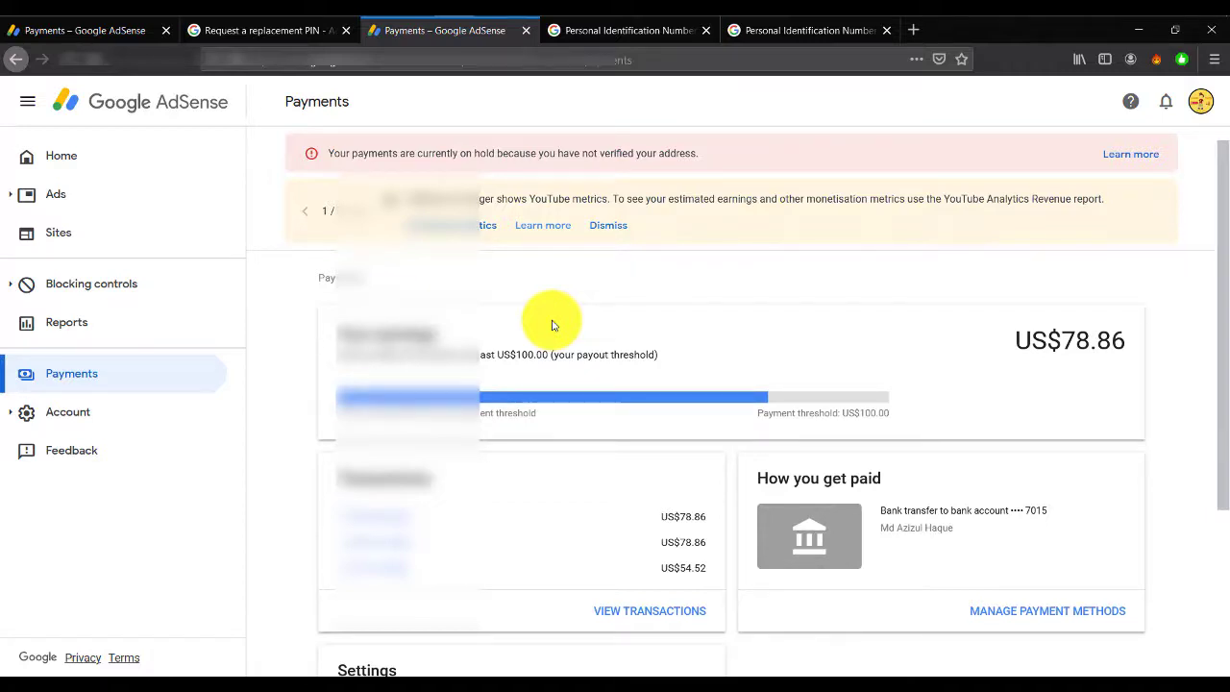
{"action": "scroll", "coordinate": [576, 365], "scroll_direction": "down", "scroll_amount": 3}
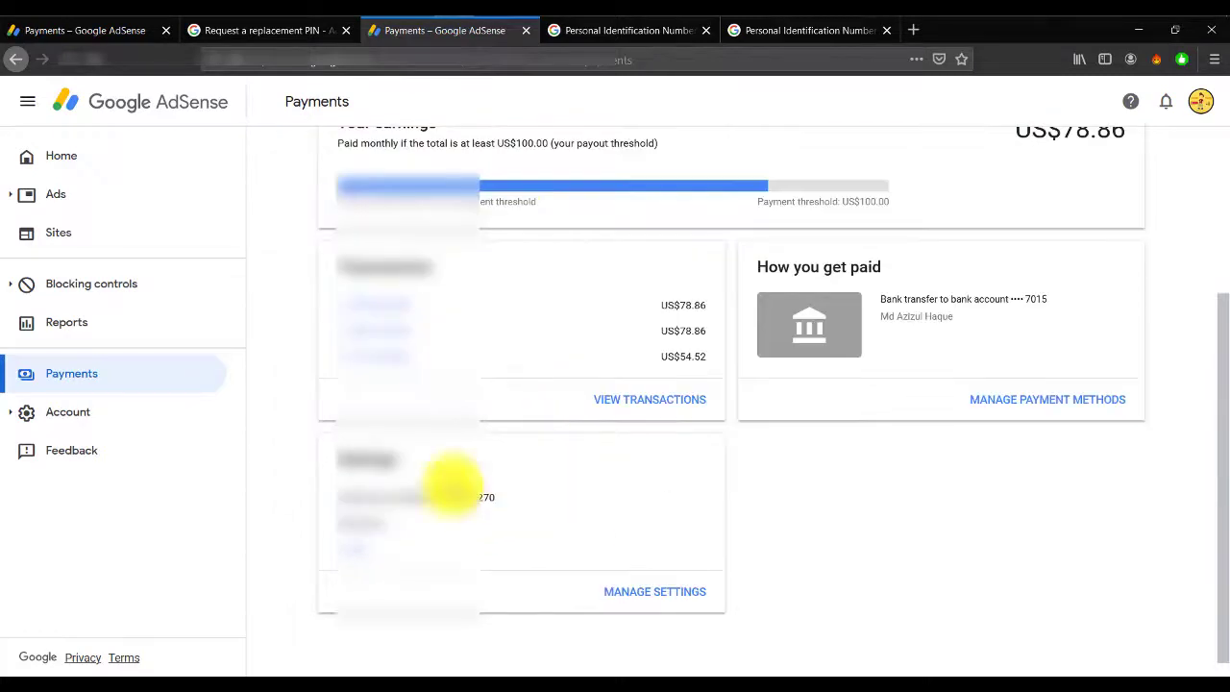
Step: Open the full payment settings and start editing the payee name and address
{"action": "left_click", "coordinate": [642, 592]}
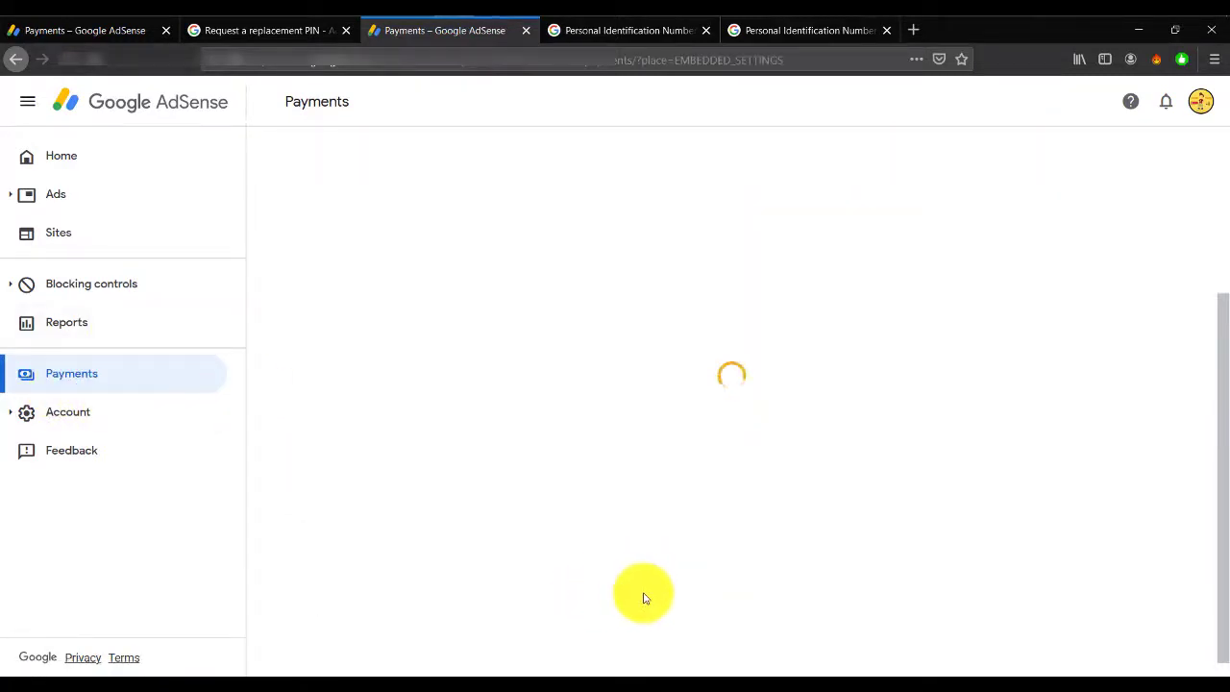
{"action": "scroll", "coordinate": [531, 502], "scroll_direction": "down", "scroll_amount": 3}
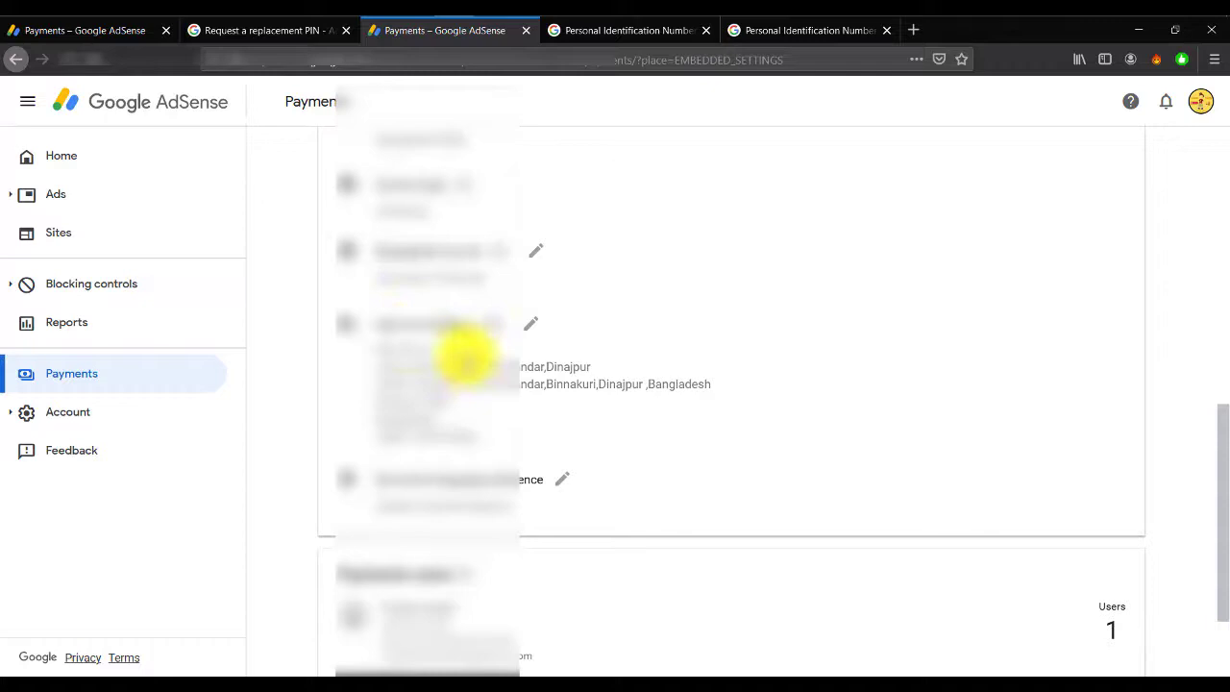
{"action": "left_click", "coordinate": [528, 327]}
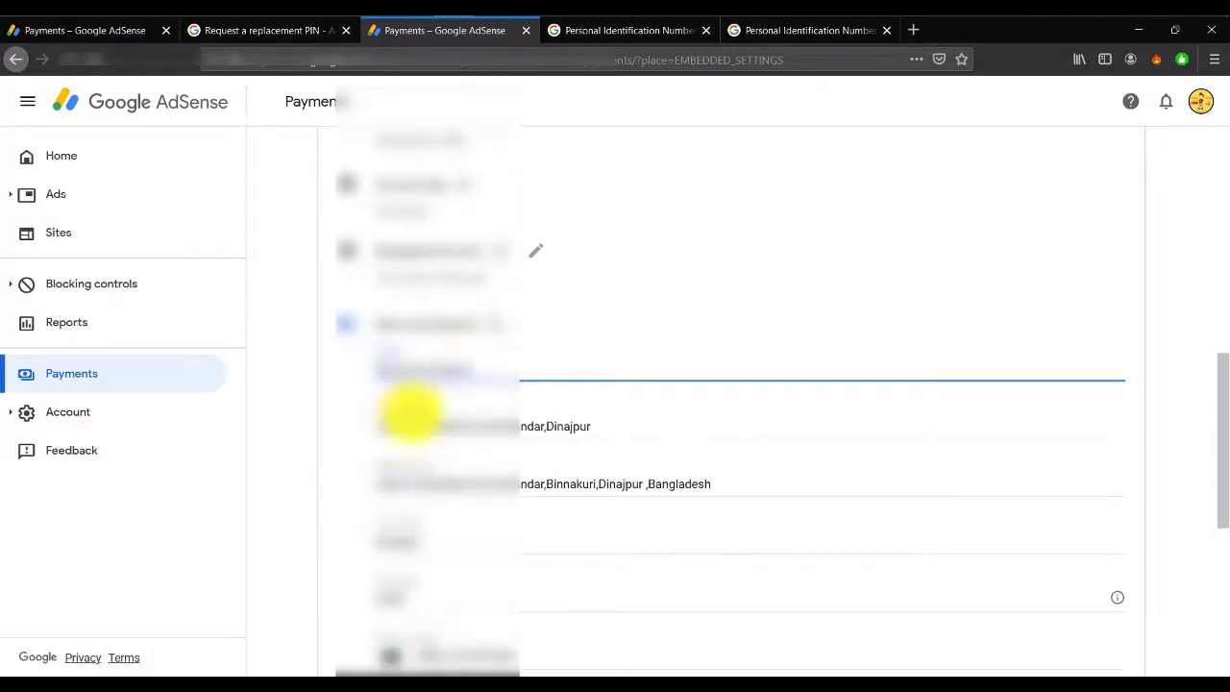
Step: View the passport photo in the PassPort folder, then go back to the PIN help page
{"action": "mouse_move", "coordinate": [241, 41]}
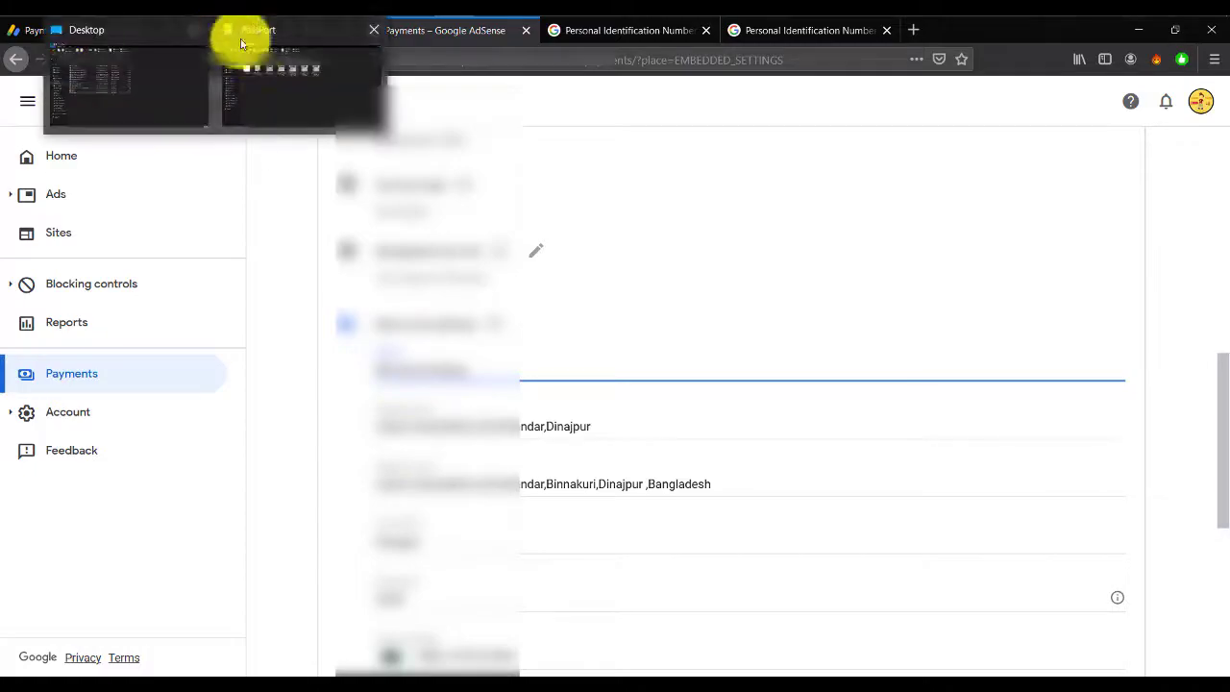
{"action": "left_click", "coordinate": [260, 77]}
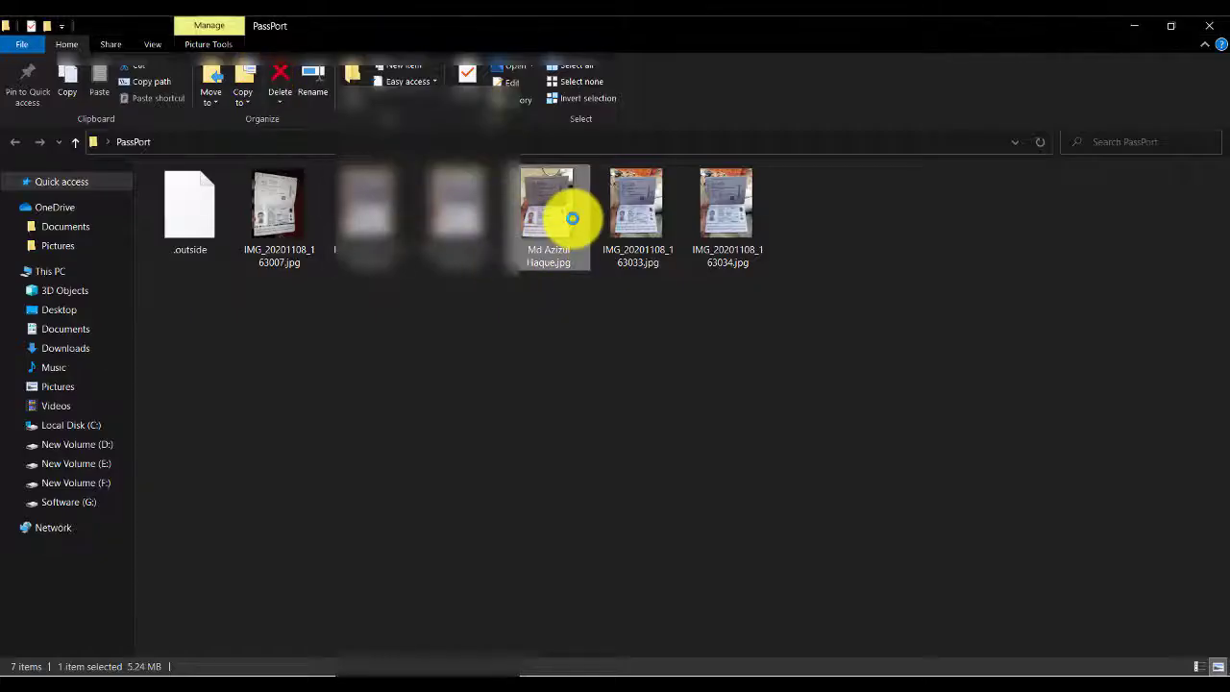
{"action": "double_click", "coordinate": [571, 220]}
{"action": "mouse_move", "coordinate": [522, 96]}
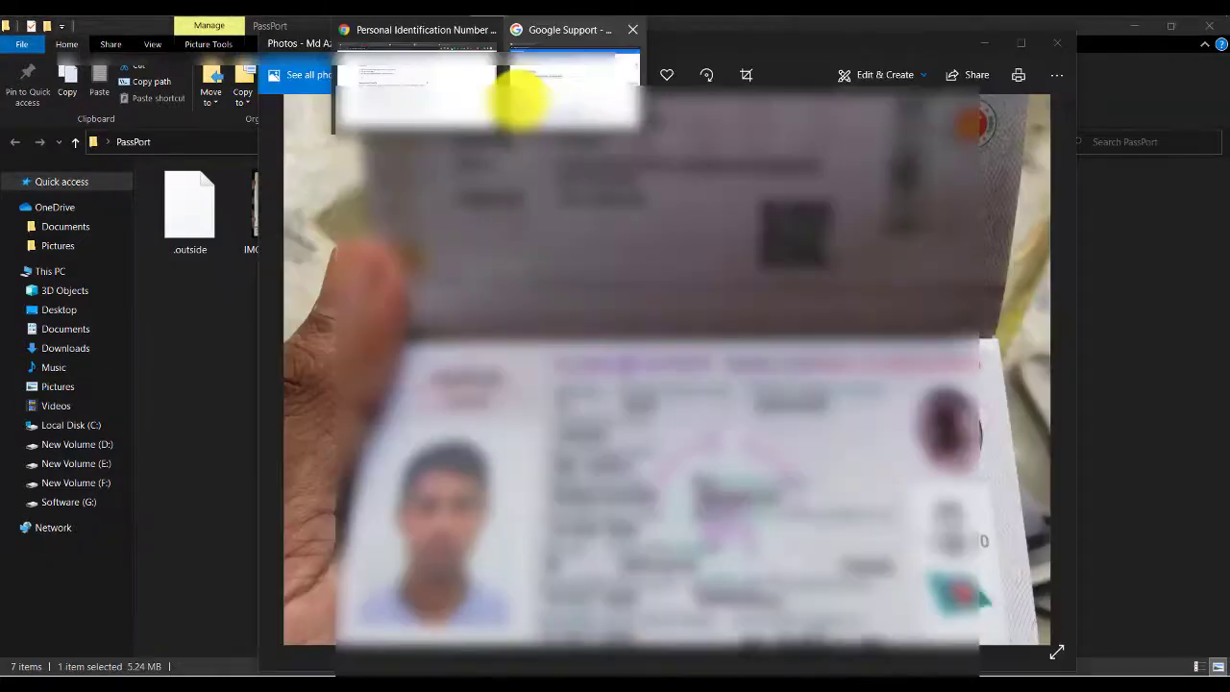
{"action": "left_click", "coordinate": [448, 76]}
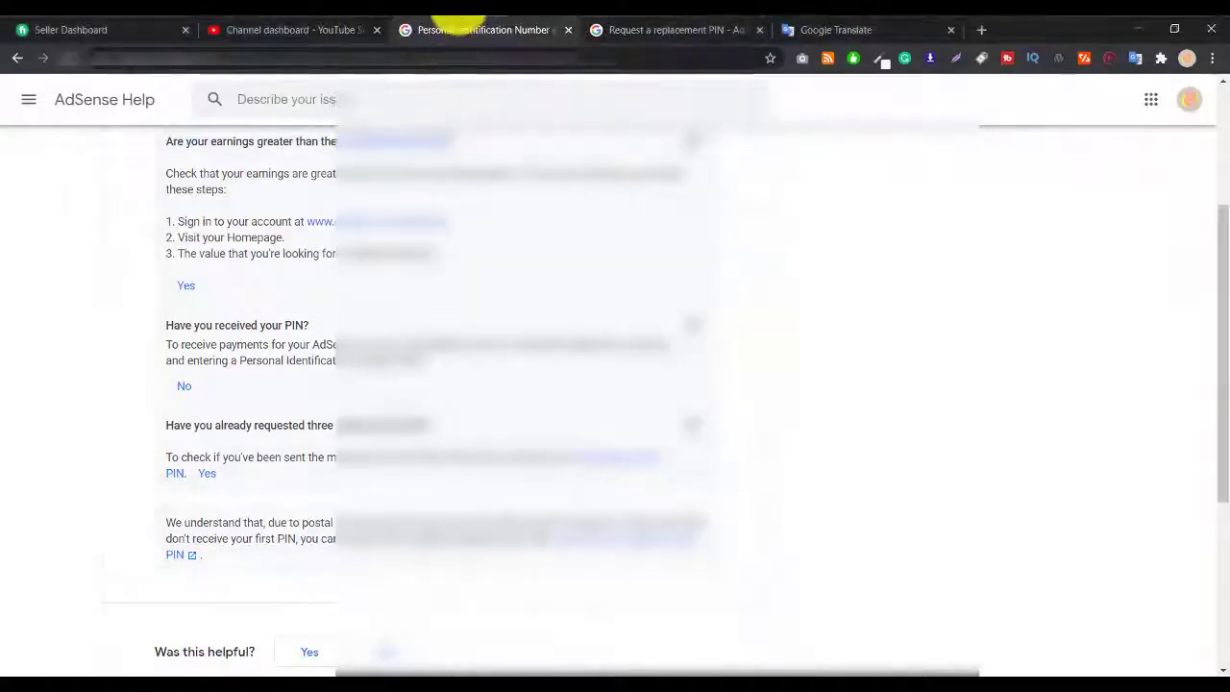
Step: Save the corrected payee details in payment settings and go back to the Payments overview
{"action": "left_click", "coordinate": [466, 77]}
{"action": "scroll", "coordinate": [522, 368], "scroll_direction": "down", "scroll_amount": 1}
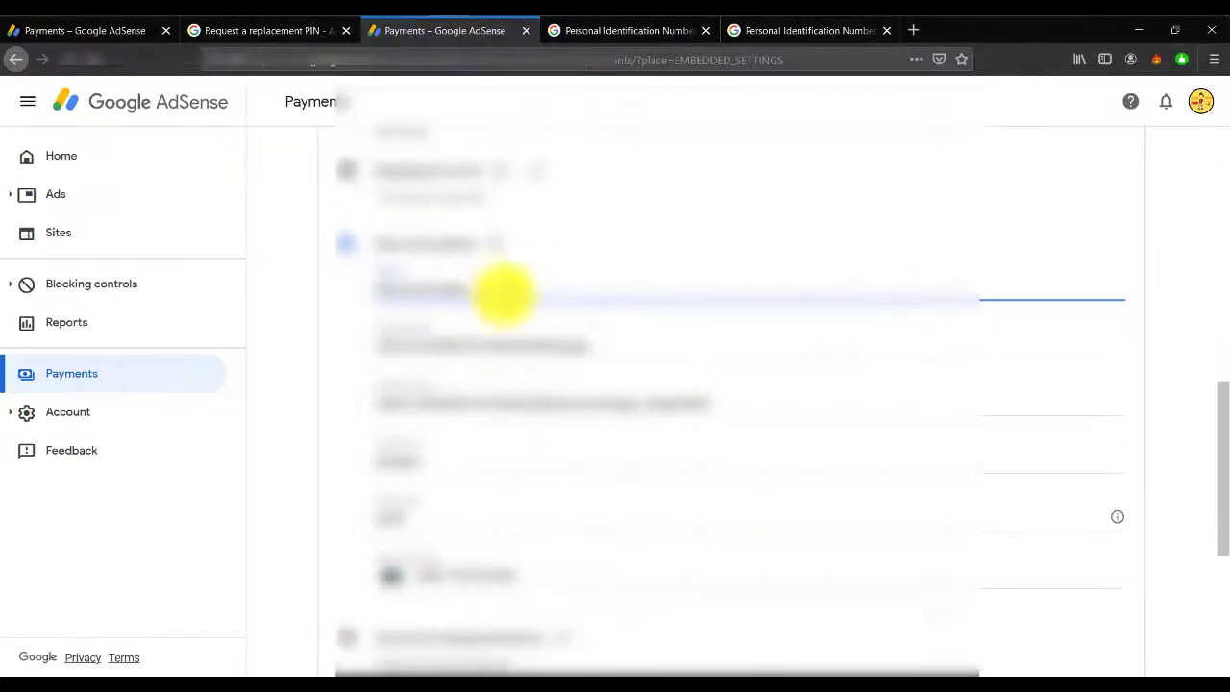
{"action": "scroll", "coordinate": [494, 407], "scroll_direction": "down", "scroll_amount": 1}
{"action": "scroll", "coordinate": [485, 447], "scroll_direction": "down", "scroll_amount": 1}
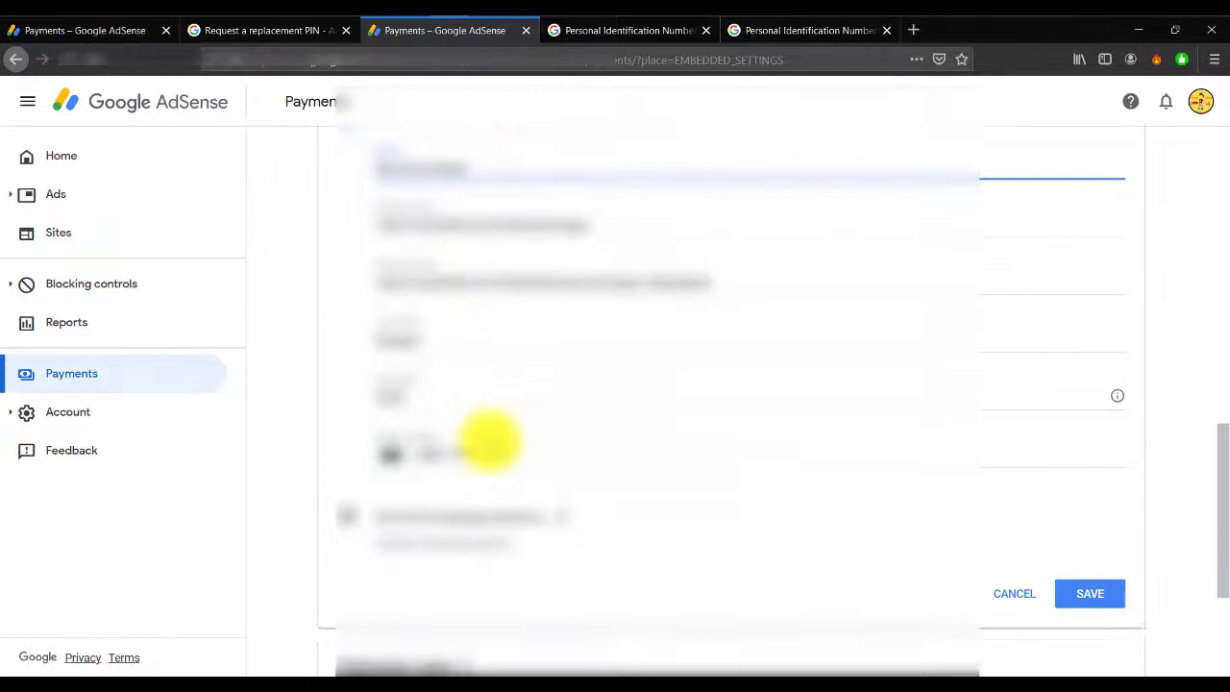
{"action": "left_click", "coordinate": [1096, 553]}
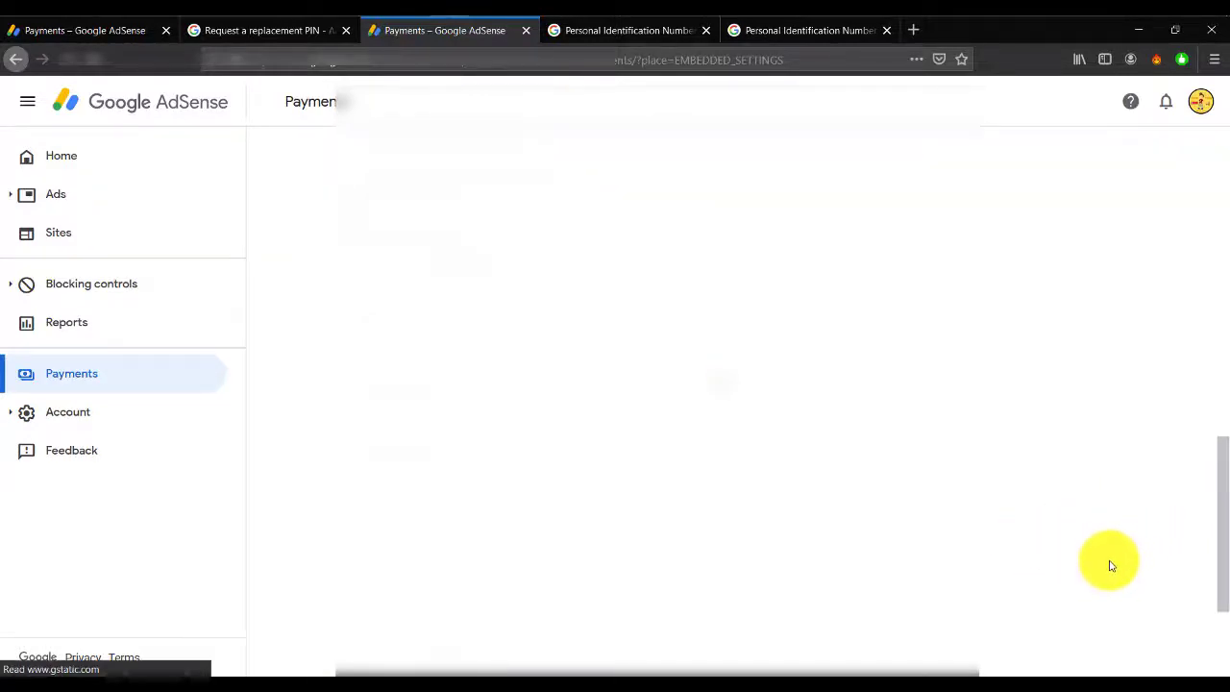
{"action": "scroll", "coordinate": [500, 286], "scroll_direction": "down", "scroll_amount": 2}
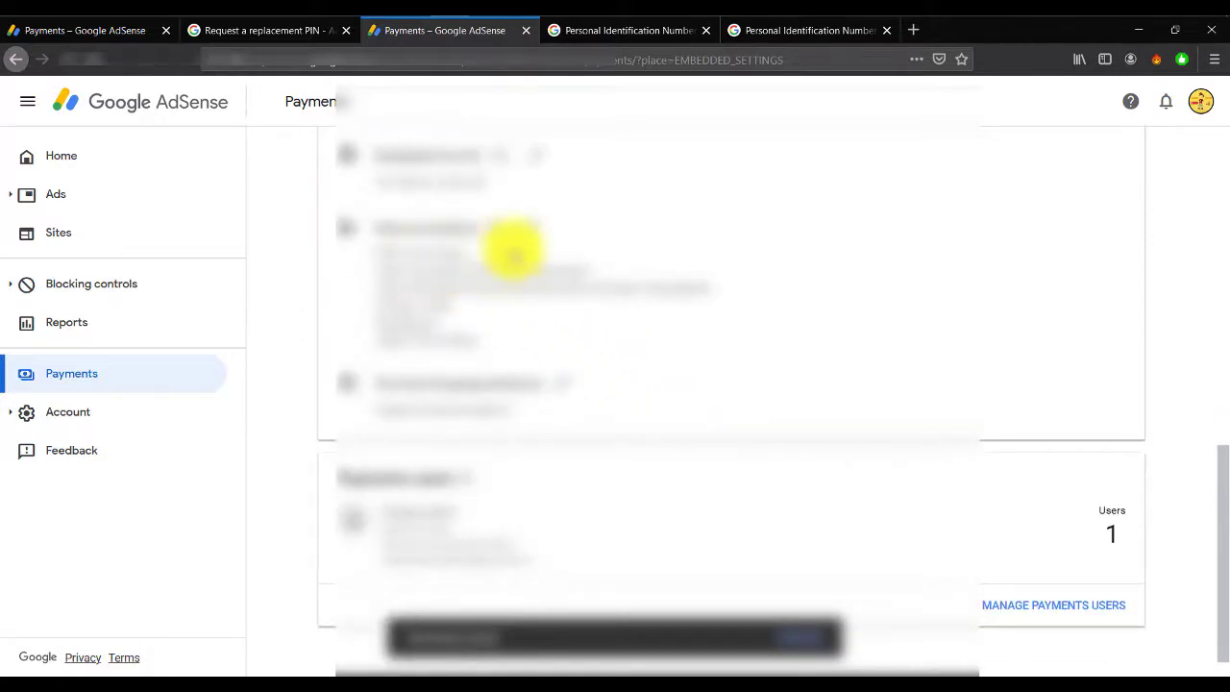
{"action": "left_click", "coordinate": [108, 379]}
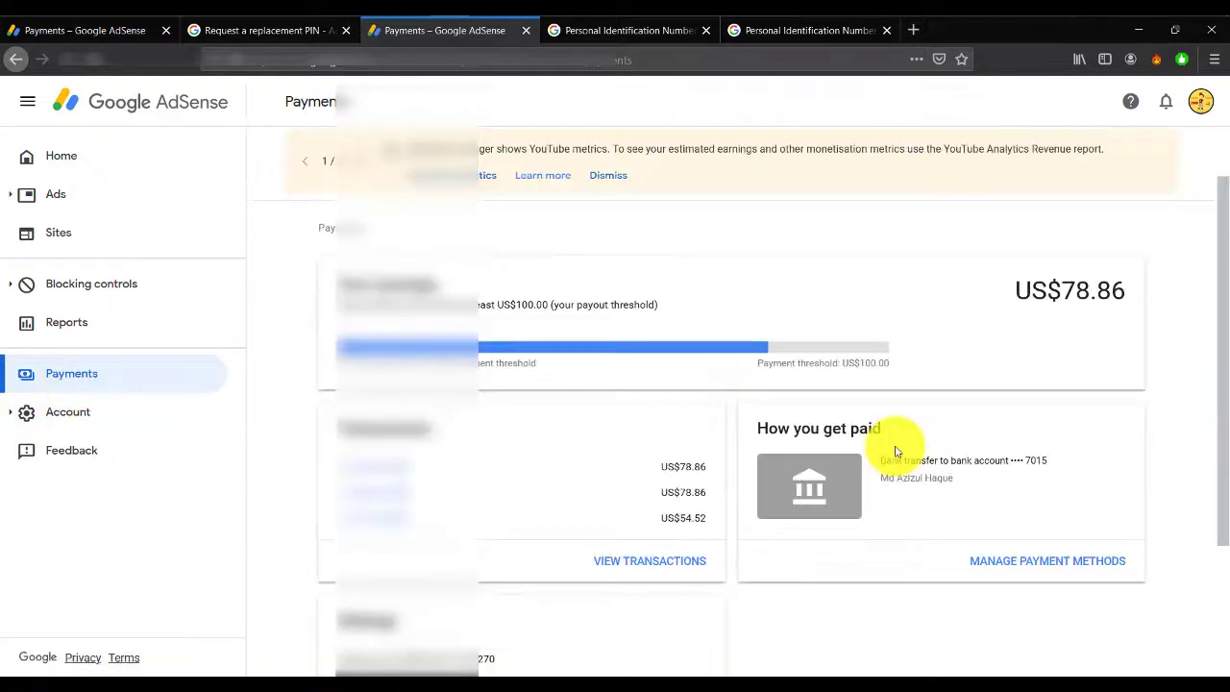
Step: Copy the payee name from Payments and paste it into the PIN form's Name field
{"action": "left_click_drag", "start_coordinate": [974, 398], "coordinate": [877, 400]}
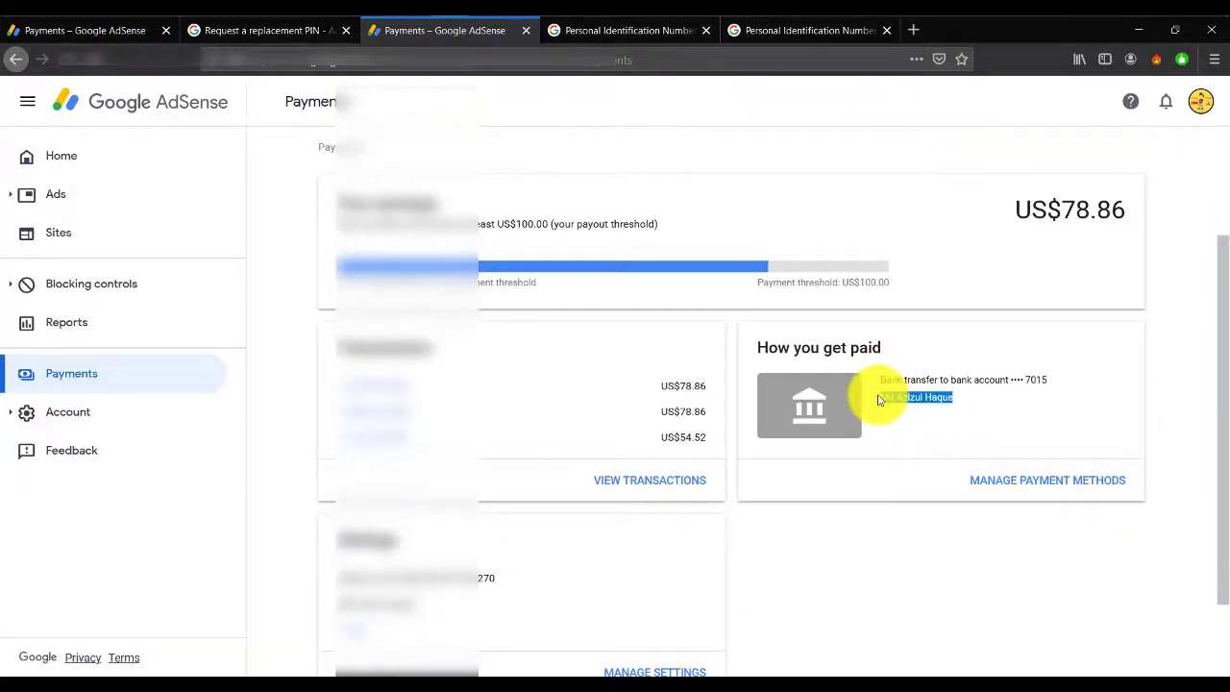
{"action": "left_click", "coordinate": [762, 32]}
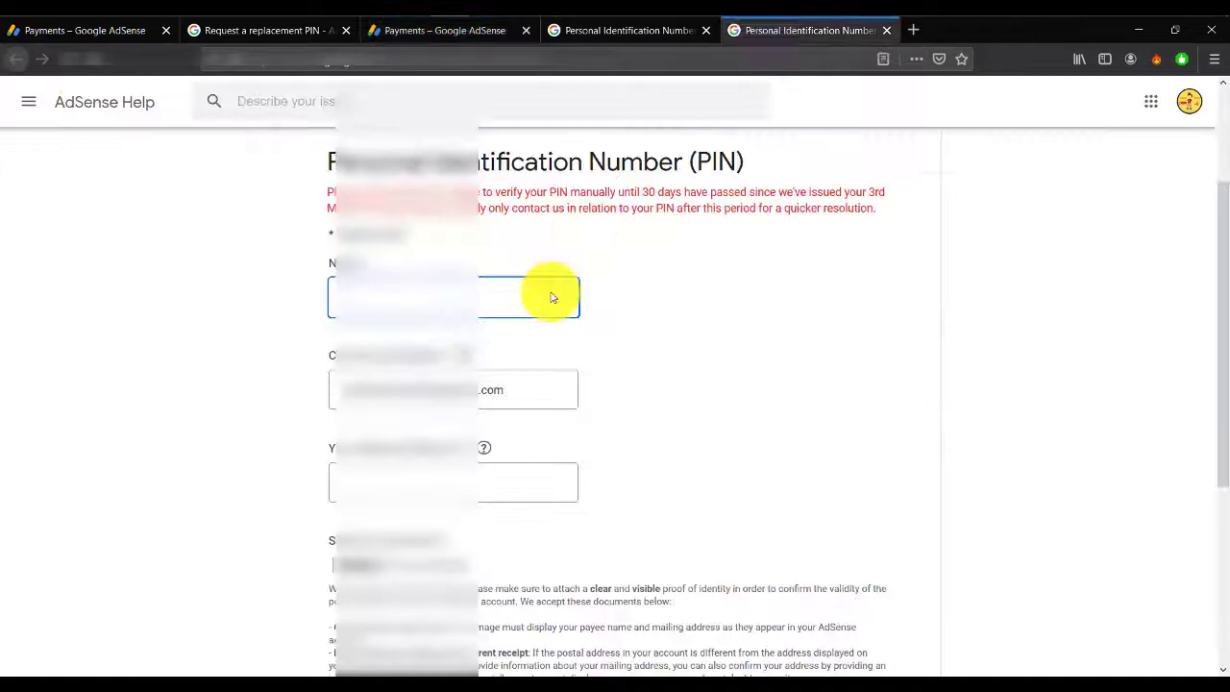
{"action": "left_click", "coordinate": [447, 348]}
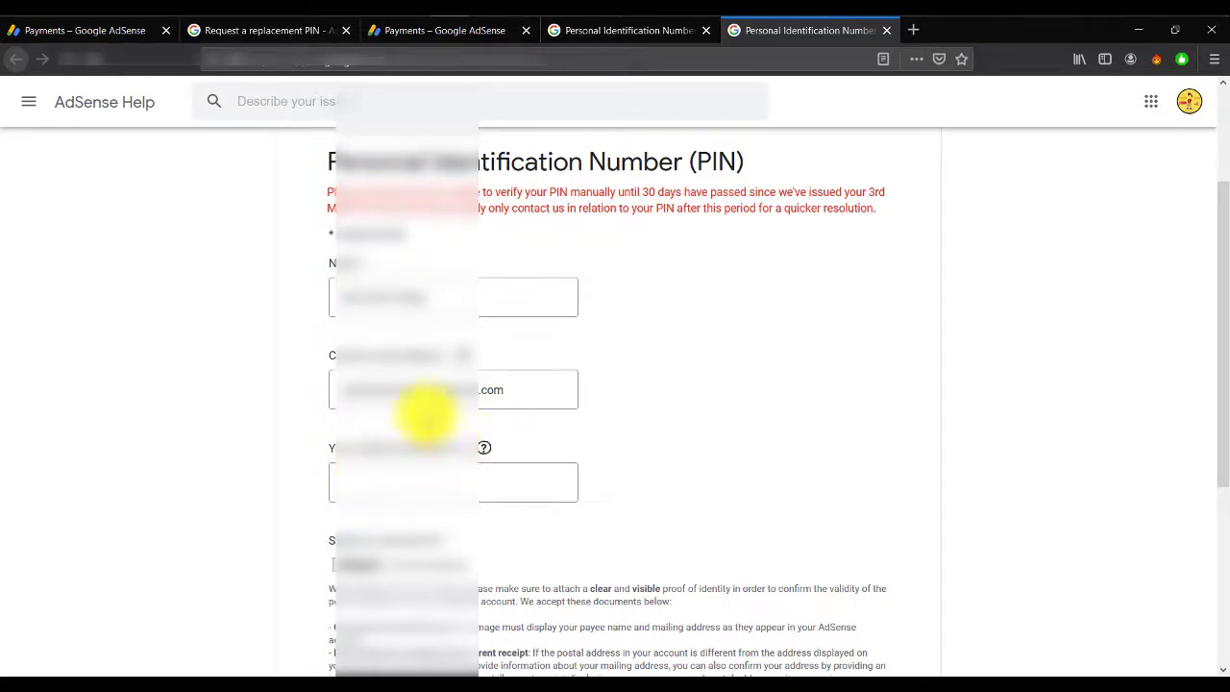
Step: Copy from the AdSense payments page's address bar and return to the PIN form
{"action": "left_click", "coordinate": [433, 32]}
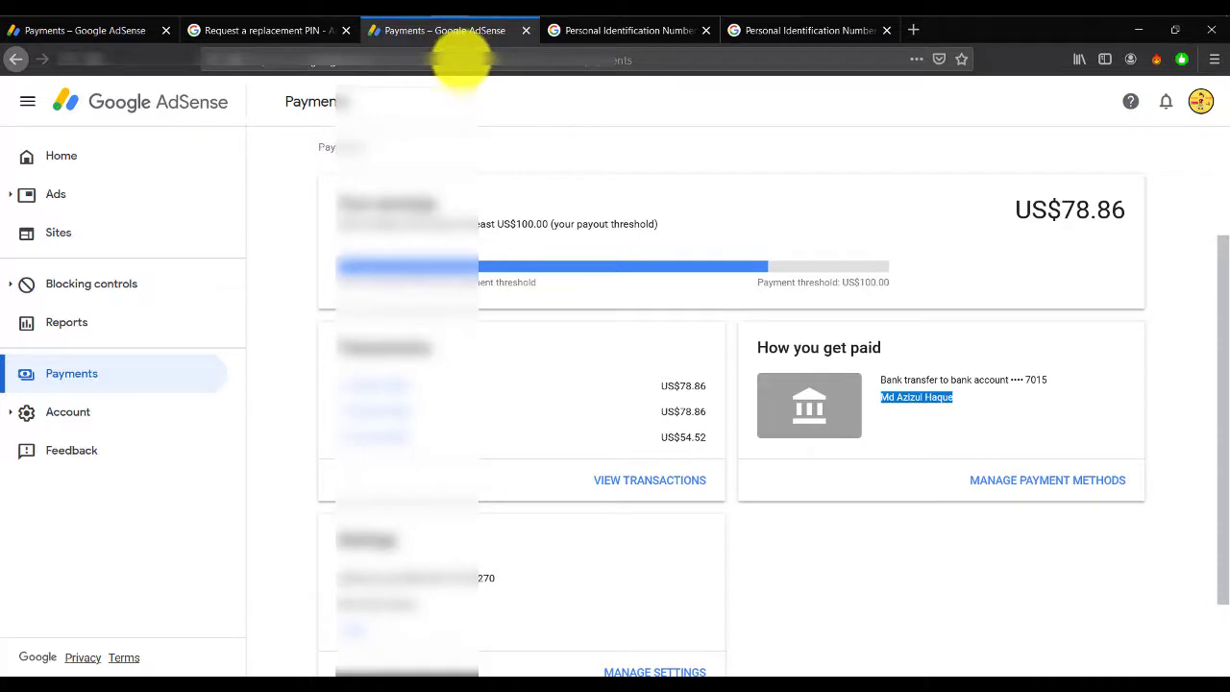
{"action": "left_click", "coordinate": [581, 62]}
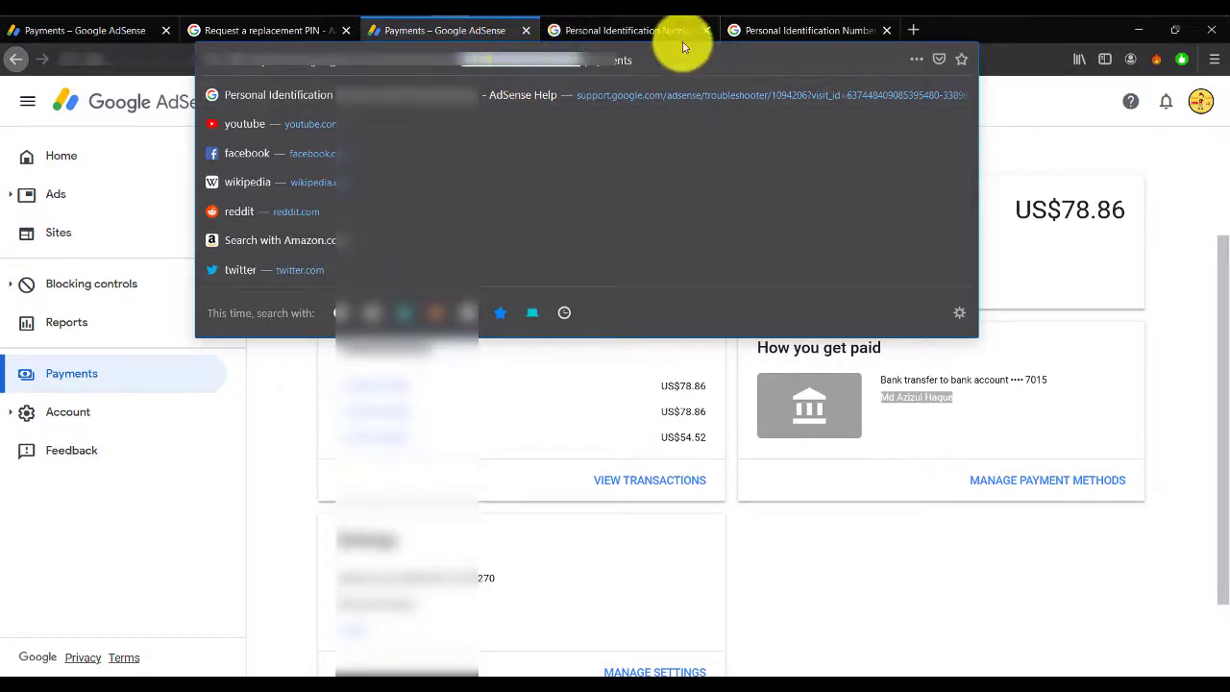
{"action": "left_click", "coordinate": [751, 31]}
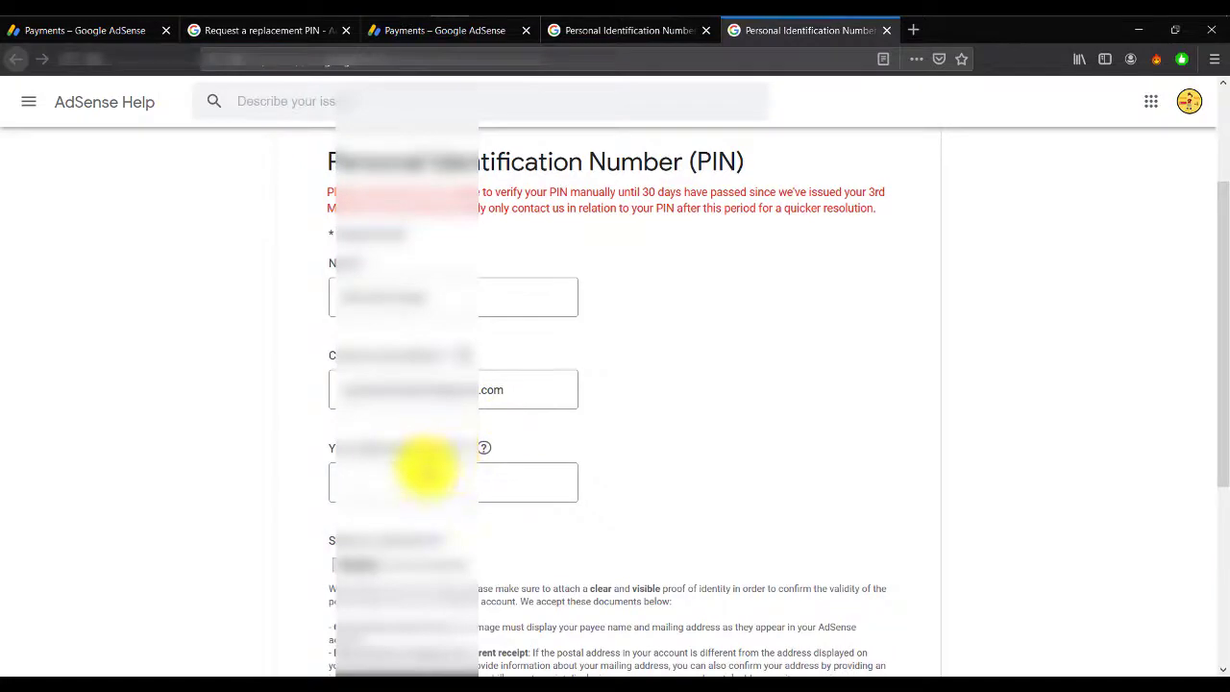
Step: Paste the copied value into the PIN form's third field
{"action": "key", "text": "ctrl+v"}
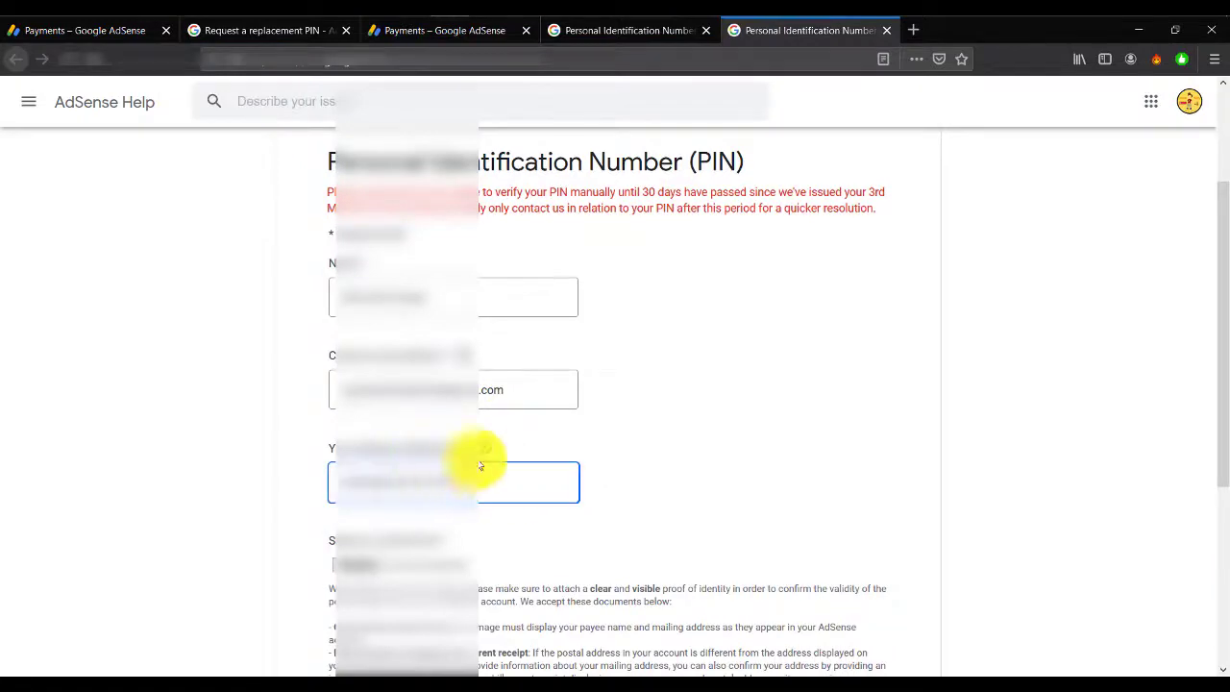
{"action": "scroll", "coordinate": [507, 430], "scroll_direction": "down", "scroll_amount": 2}
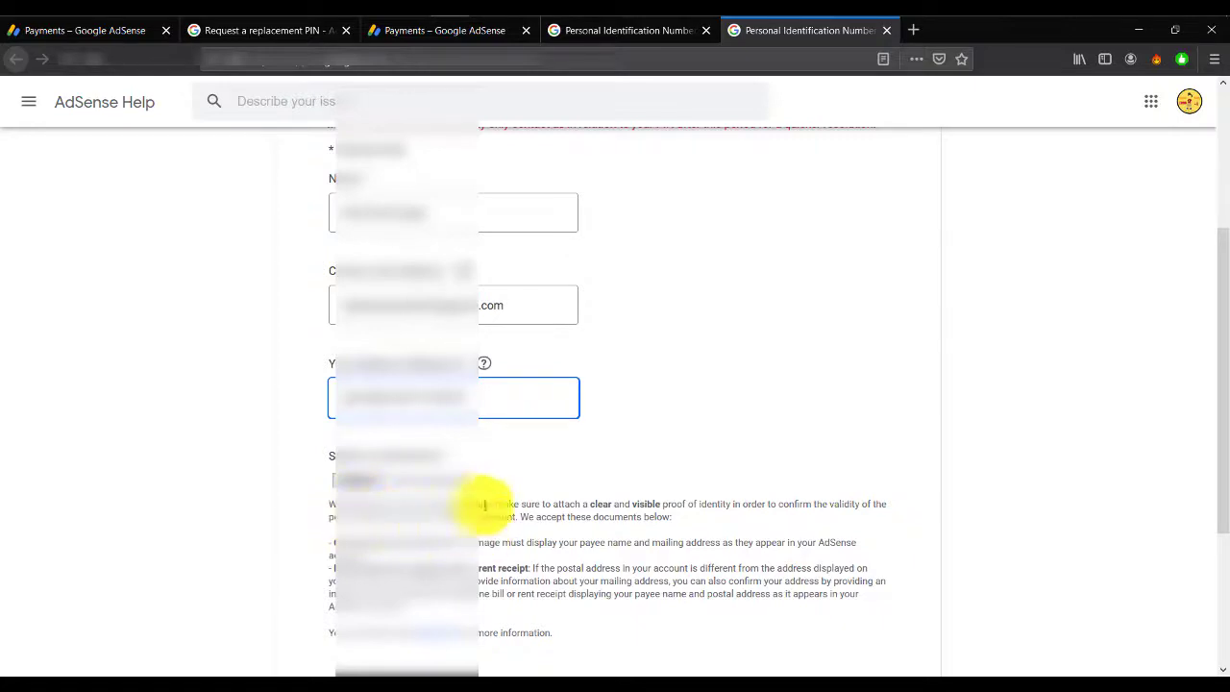
{"action": "scroll", "coordinate": [523, 462], "scroll_direction": "down", "scroll_amount": 2}
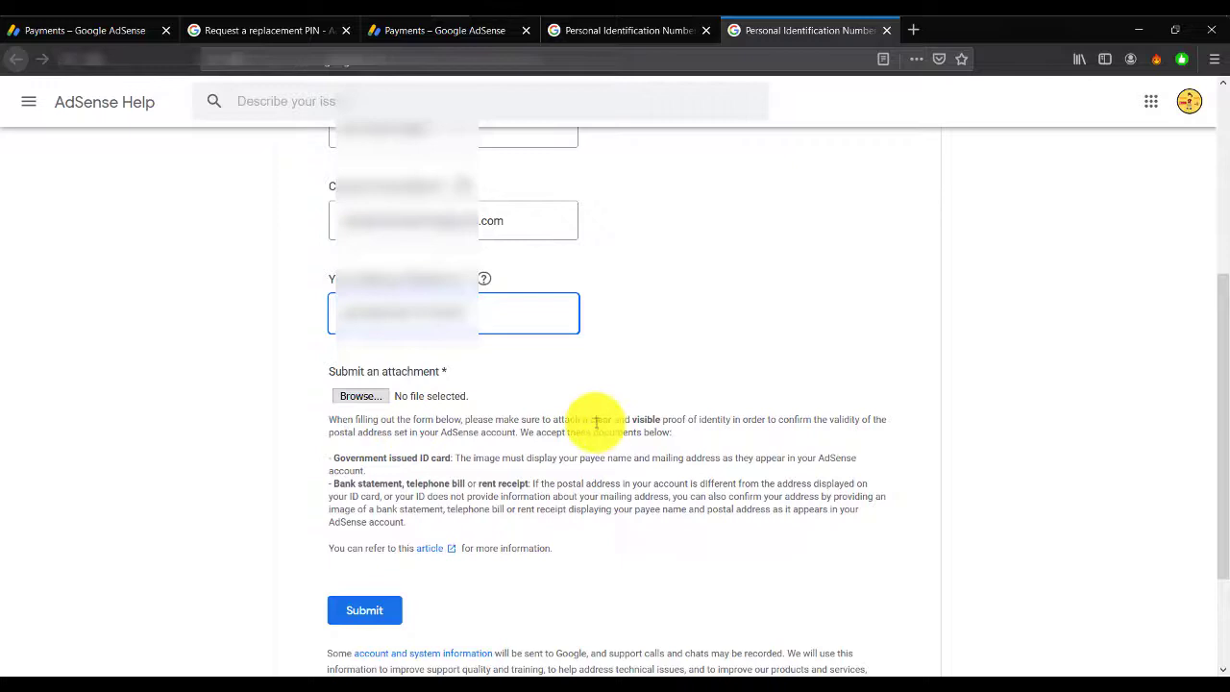
Step: Highlight the accepted proofs: clear visible proof, government-issued ID card, bank statement, telephone bill or rent receipt
{"action": "left_click_drag", "start_coordinate": [590, 419], "coordinate": [823, 419]}
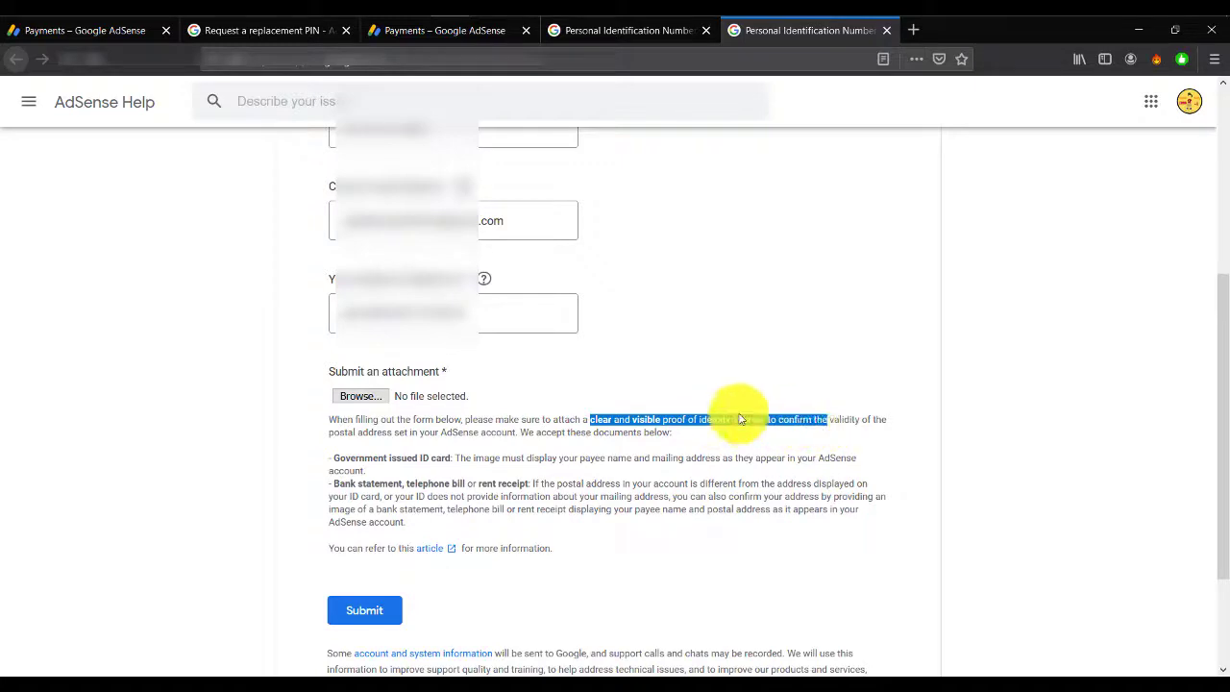
{"action": "left_click", "coordinate": [283, 450]}
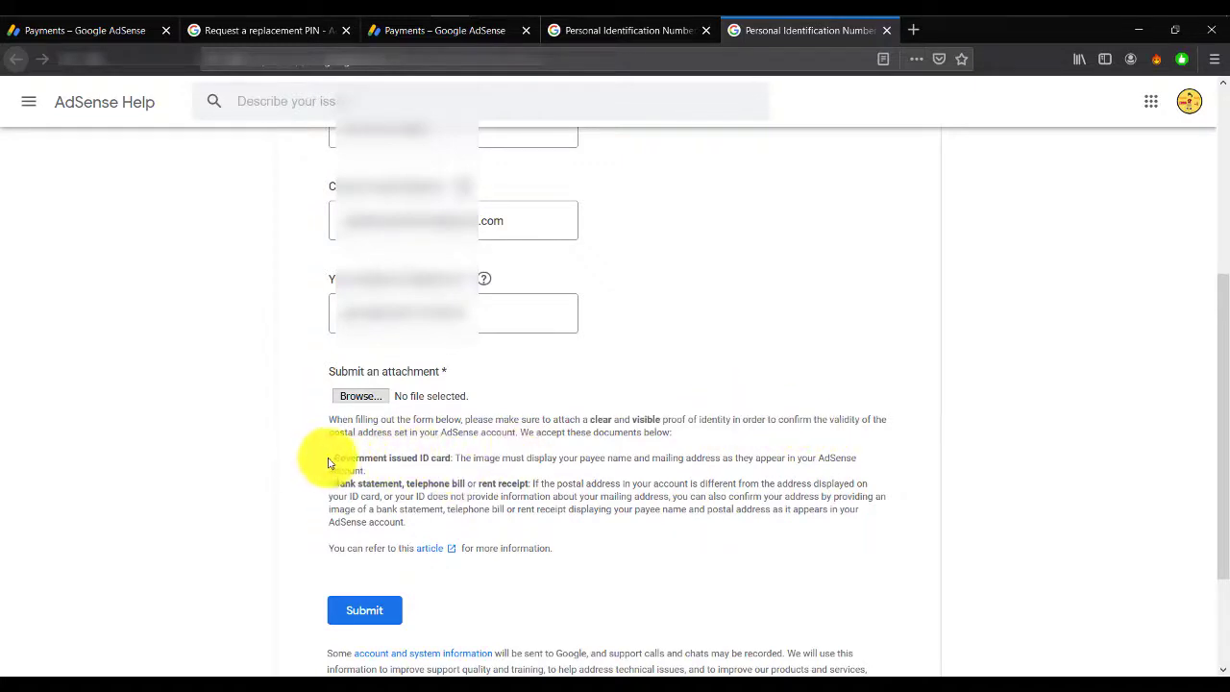
{"action": "left_click_drag", "start_coordinate": [328, 462], "coordinate": [427, 480]}
{"action": "left_click", "coordinate": [342, 484]}
{"action": "left_click_drag", "start_coordinate": [331, 484], "coordinate": [527, 482]}
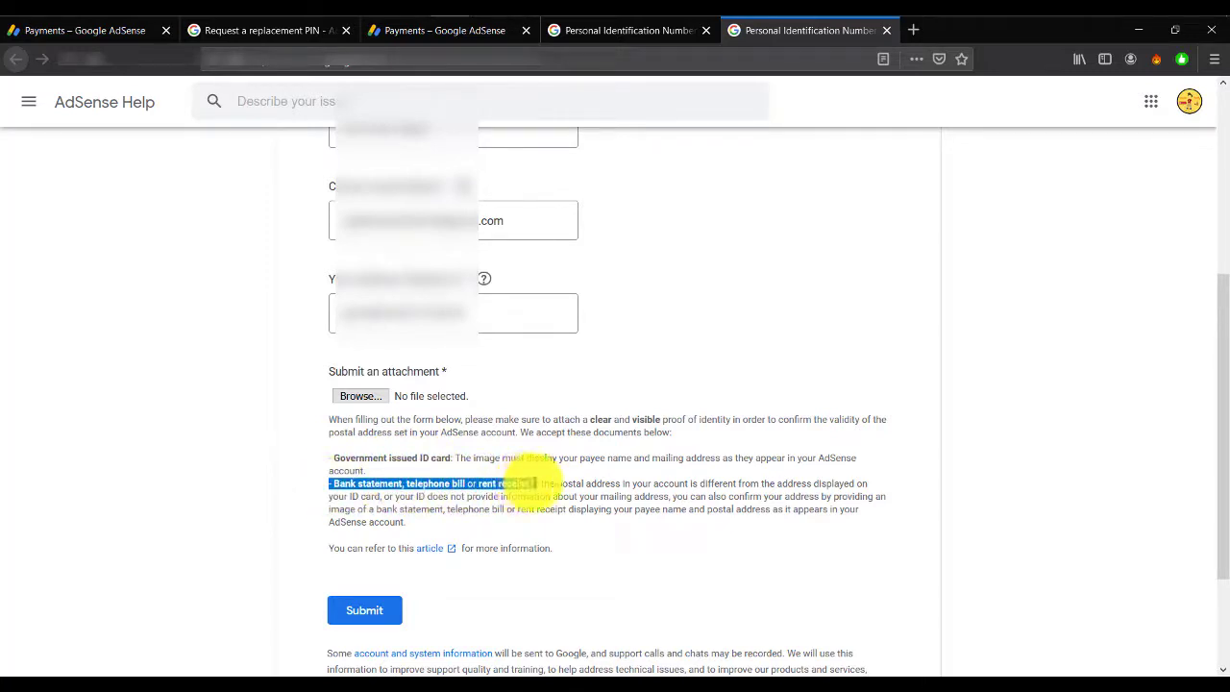
{"action": "left_click", "coordinate": [540, 479]}
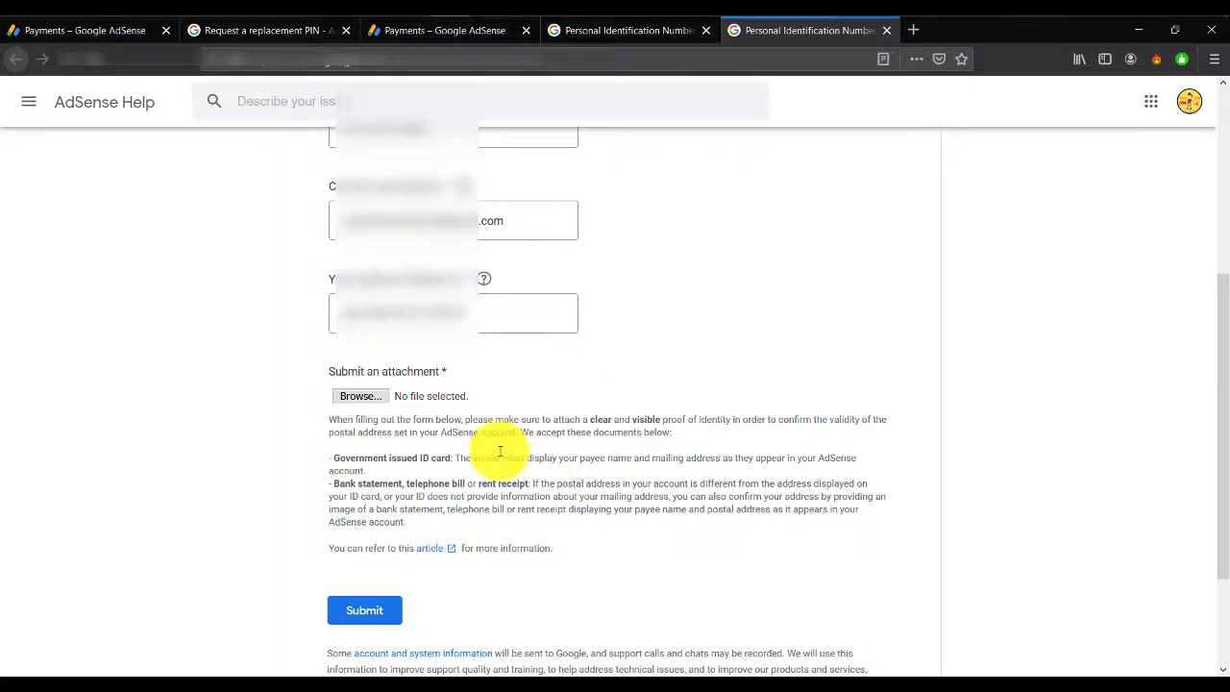
Step: Attach the passport image from Desktop > Passport to the PIN form and review the submission
{"action": "left_click", "coordinate": [362, 402]}
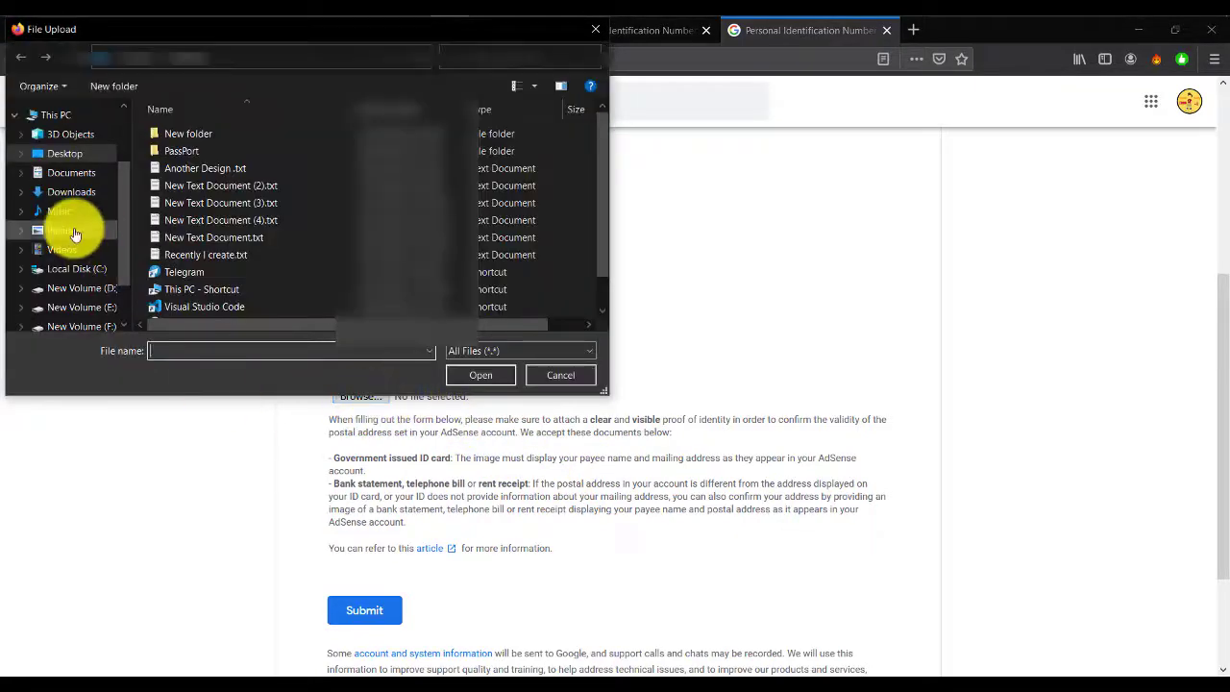
{"action": "left_click", "coordinate": [85, 174]}
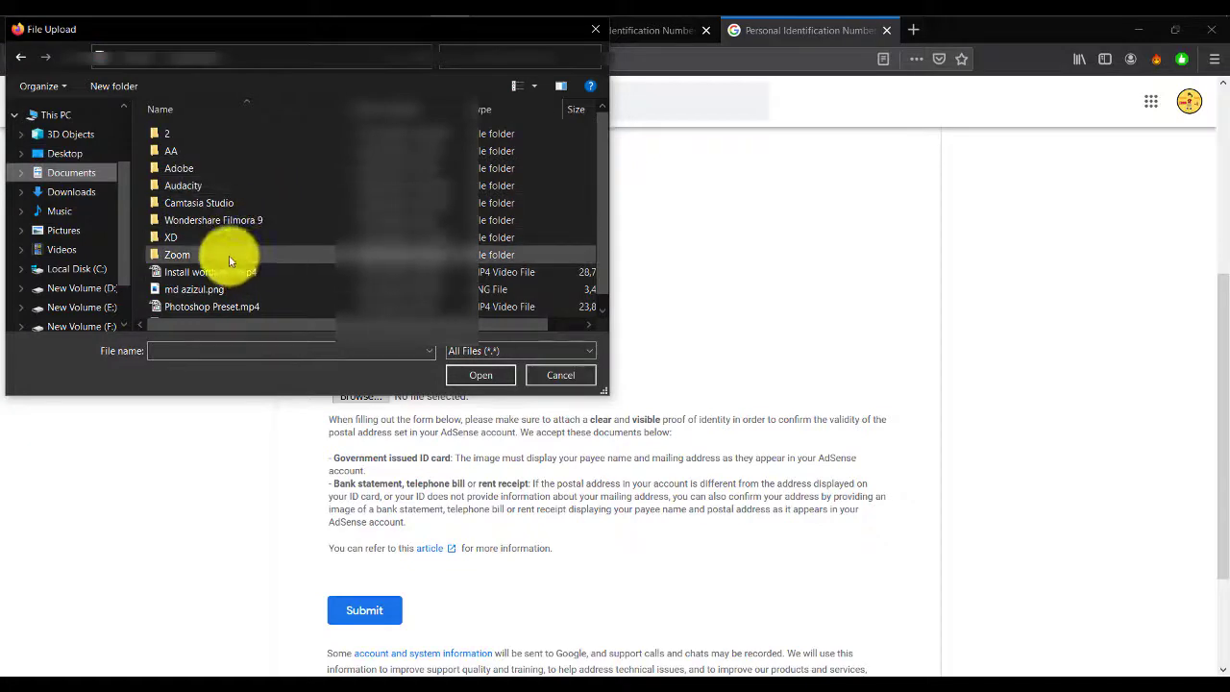
{"action": "left_click", "coordinate": [86, 154]}
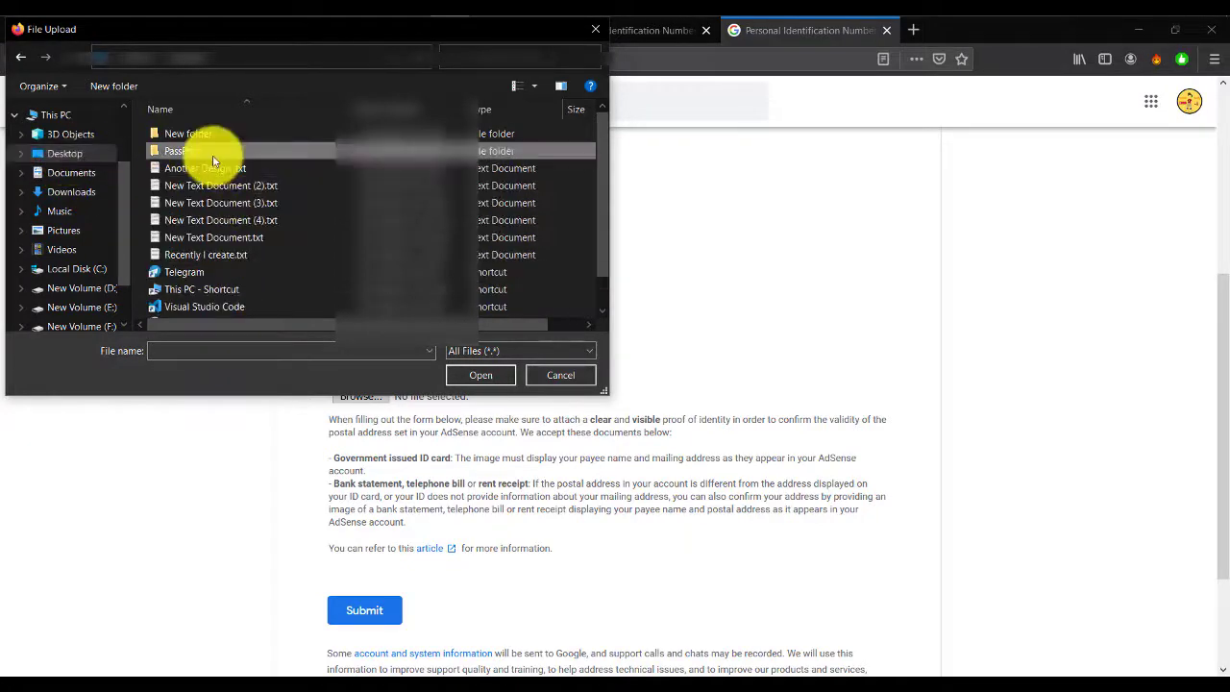
{"action": "double_click", "coordinate": [212, 154]}
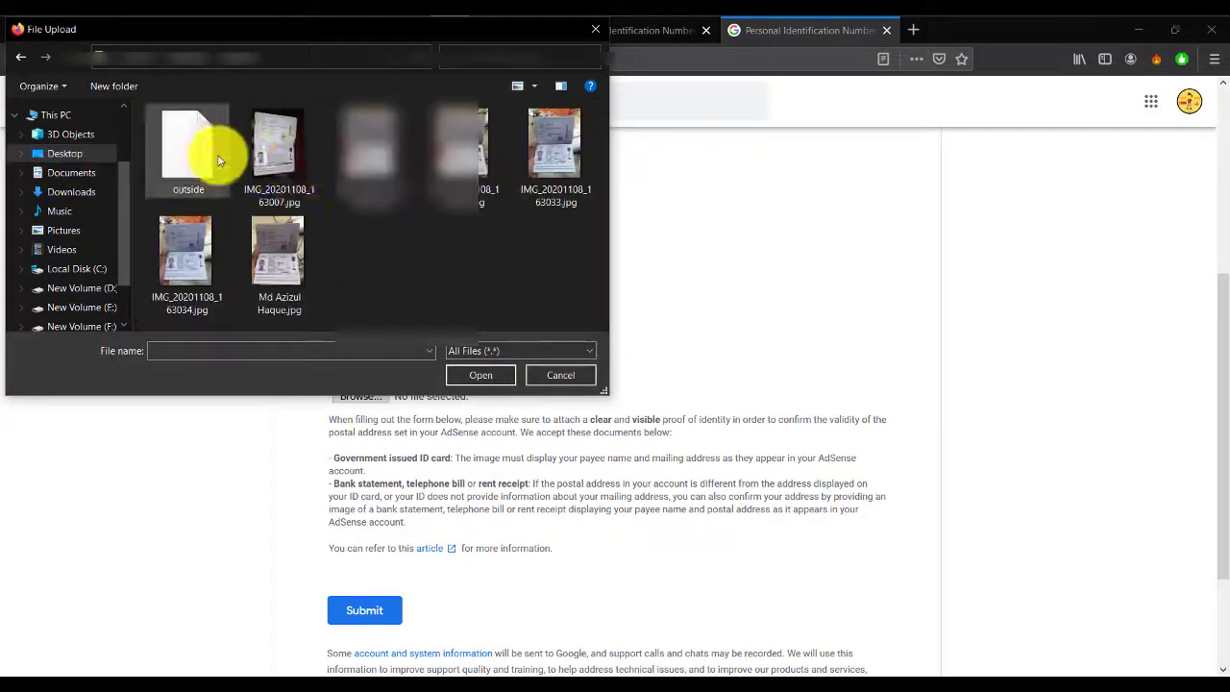
{"action": "double_click", "coordinate": [273, 266]}
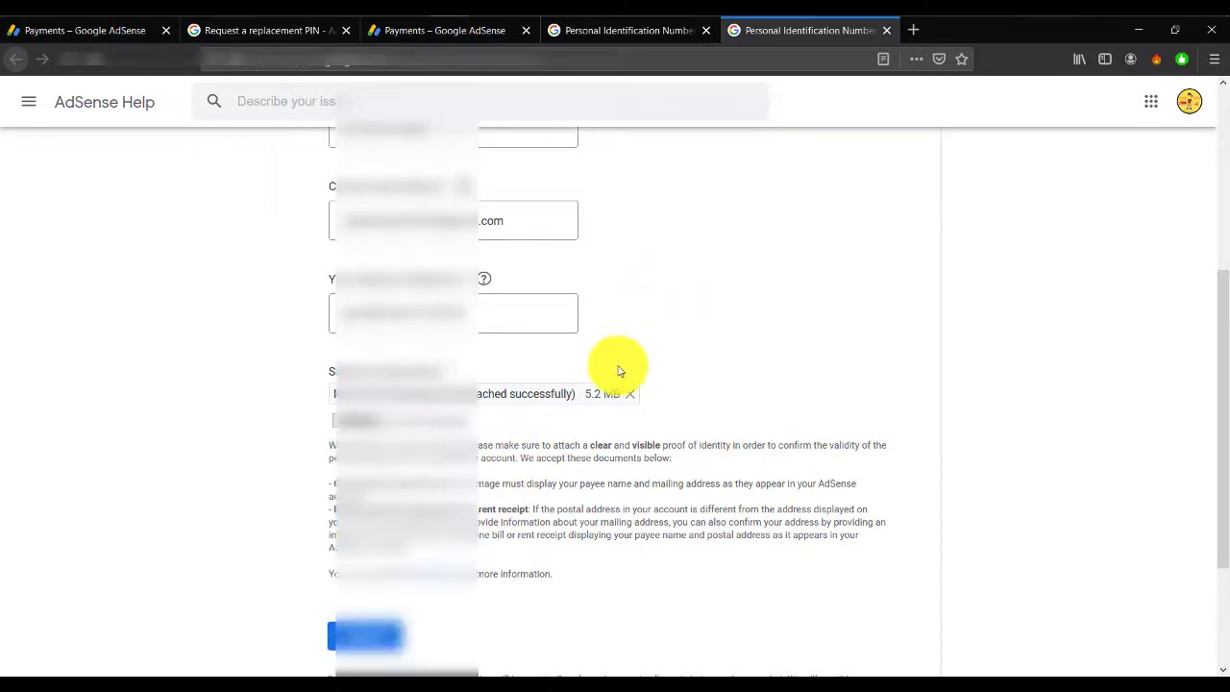
{"action": "scroll", "coordinate": [620, 371], "scroll_direction": "up", "scroll_amount": 3}
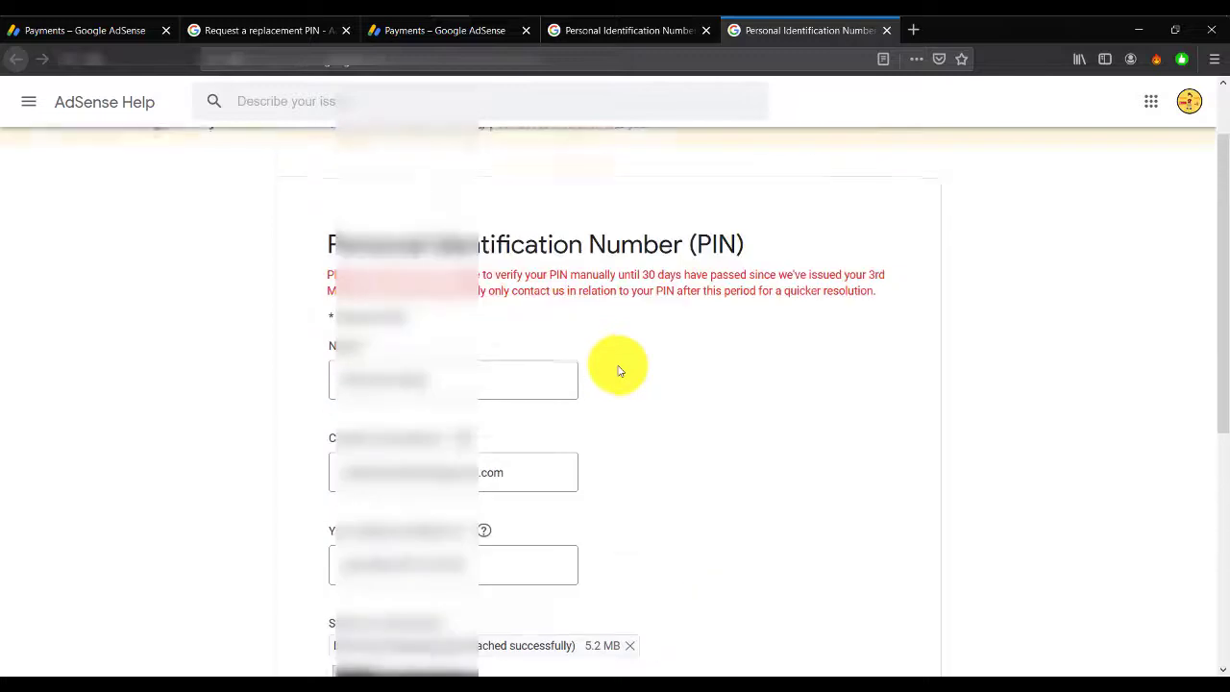
{"action": "scroll", "coordinate": [620, 371], "scroll_direction": "down", "scroll_amount": 2}
{"action": "scroll", "coordinate": [619, 371], "scroll_direction": "down", "scroll_amount": 2}
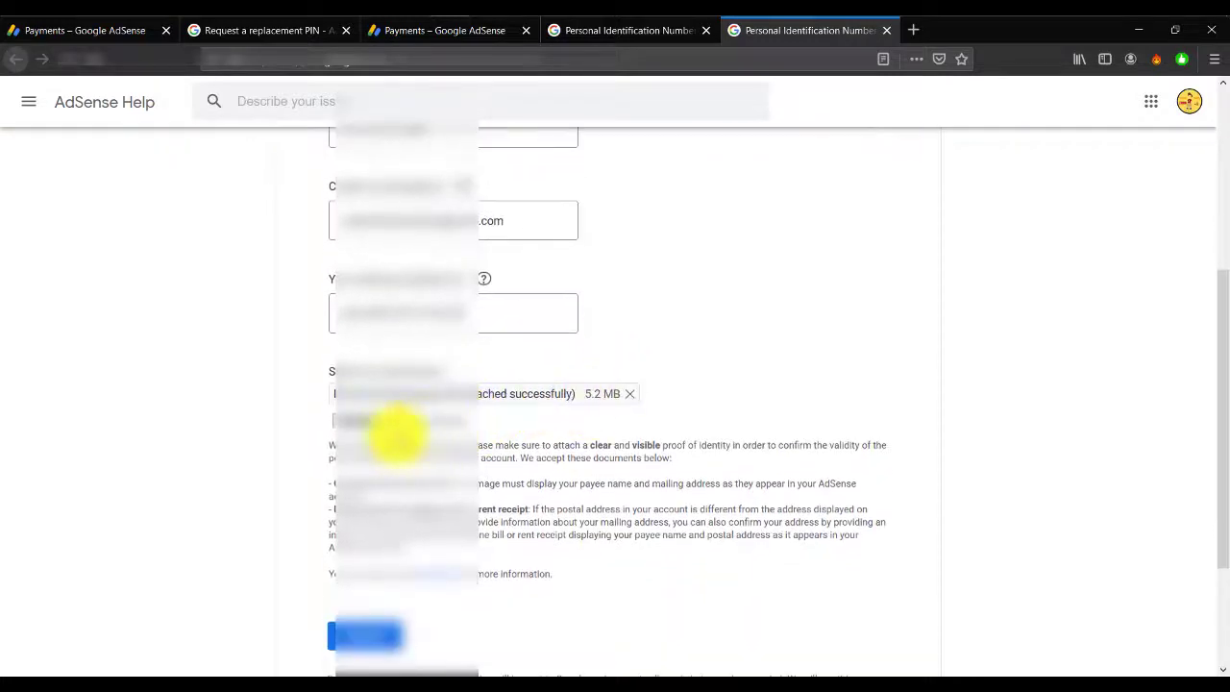
{"action": "scroll", "coordinate": [493, 445], "scroll_direction": "down", "scroll_amount": 2}
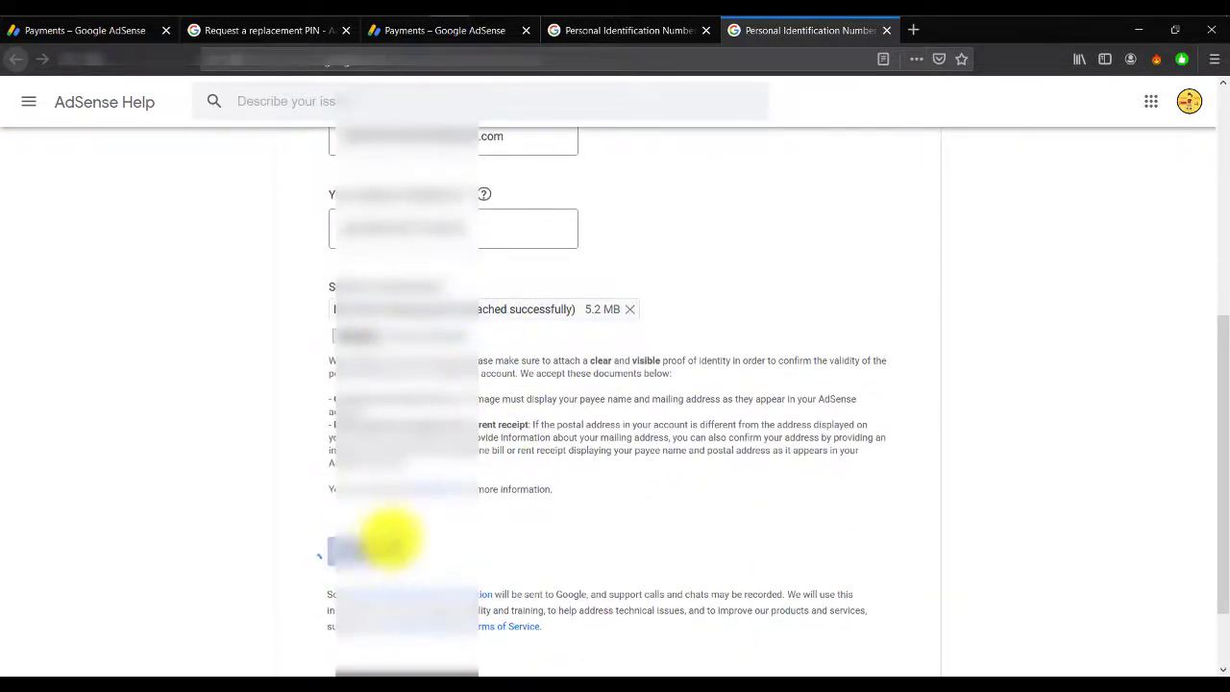
{"action": "scroll", "coordinate": [413, 528], "scroll_direction": "up", "scroll_amount": 2}
{"action": "scroll", "coordinate": [446, 519], "scroll_direction": "down", "scroll_amount": 3}
{"action": "left_click", "coordinate": [439, 516]}
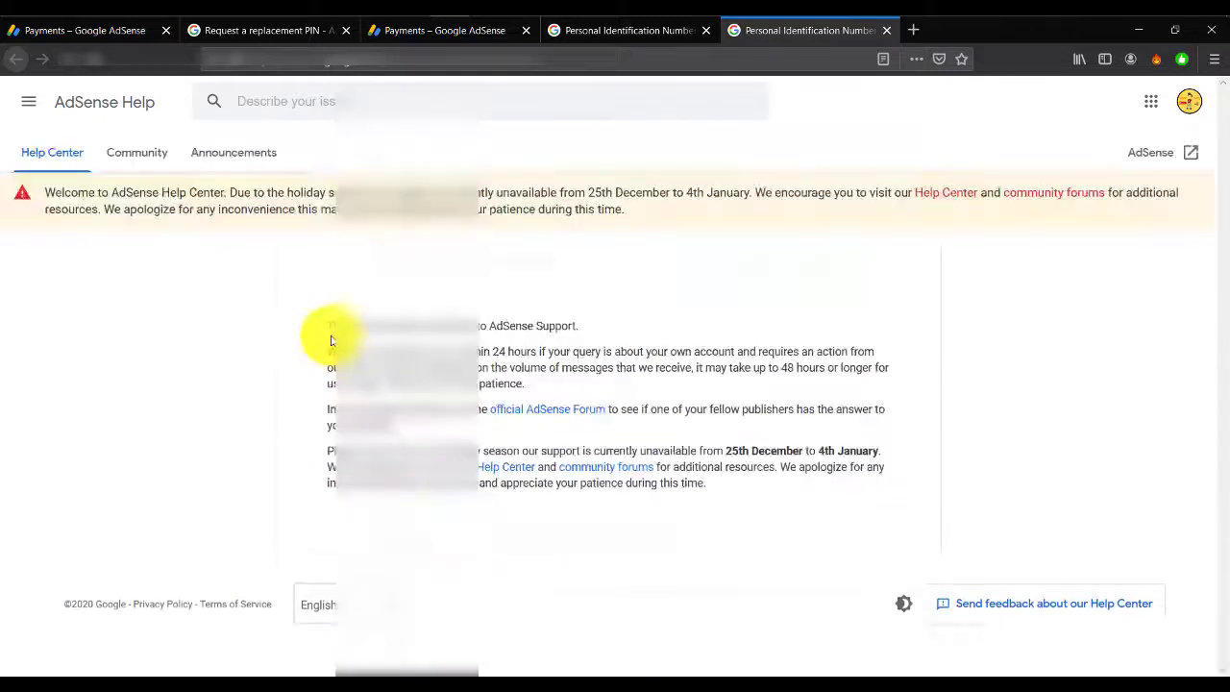
{"action": "left_click_drag", "start_coordinate": [329, 325], "coordinate": [509, 343]}
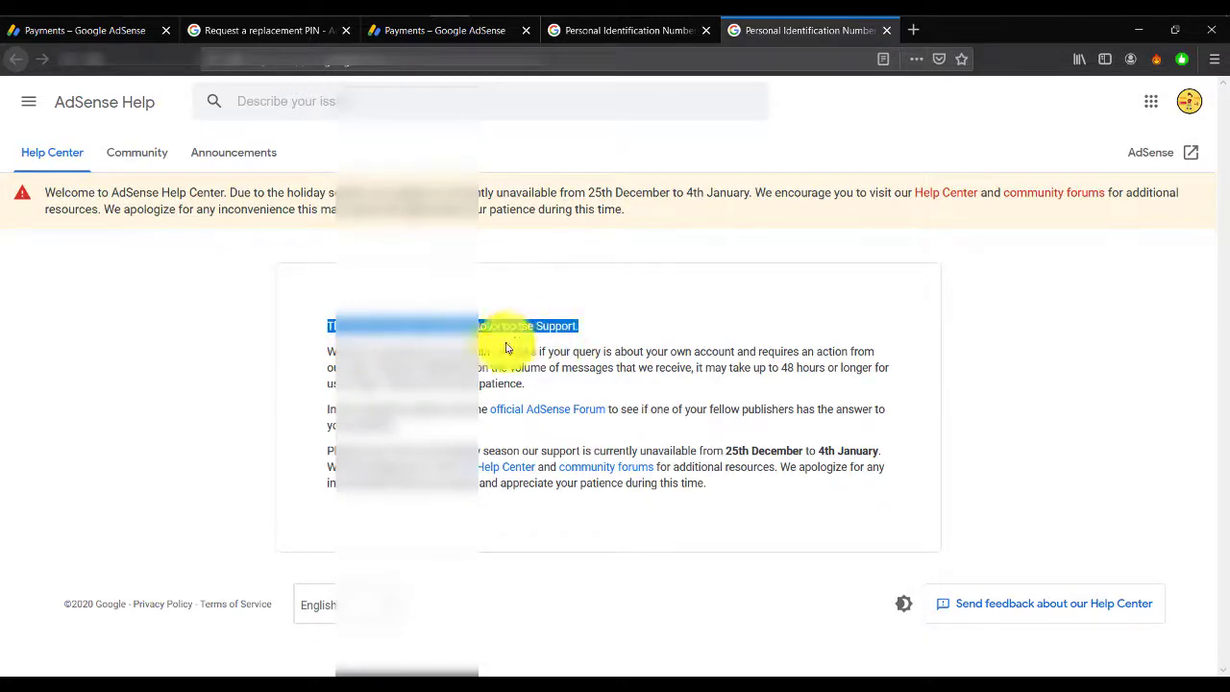
{"action": "left_click", "coordinate": [371, 356]}
{"action": "left_click_drag", "start_coordinate": [324, 357], "coordinate": [661, 355]}
{"action": "left_click", "coordinate": [517, 381]}
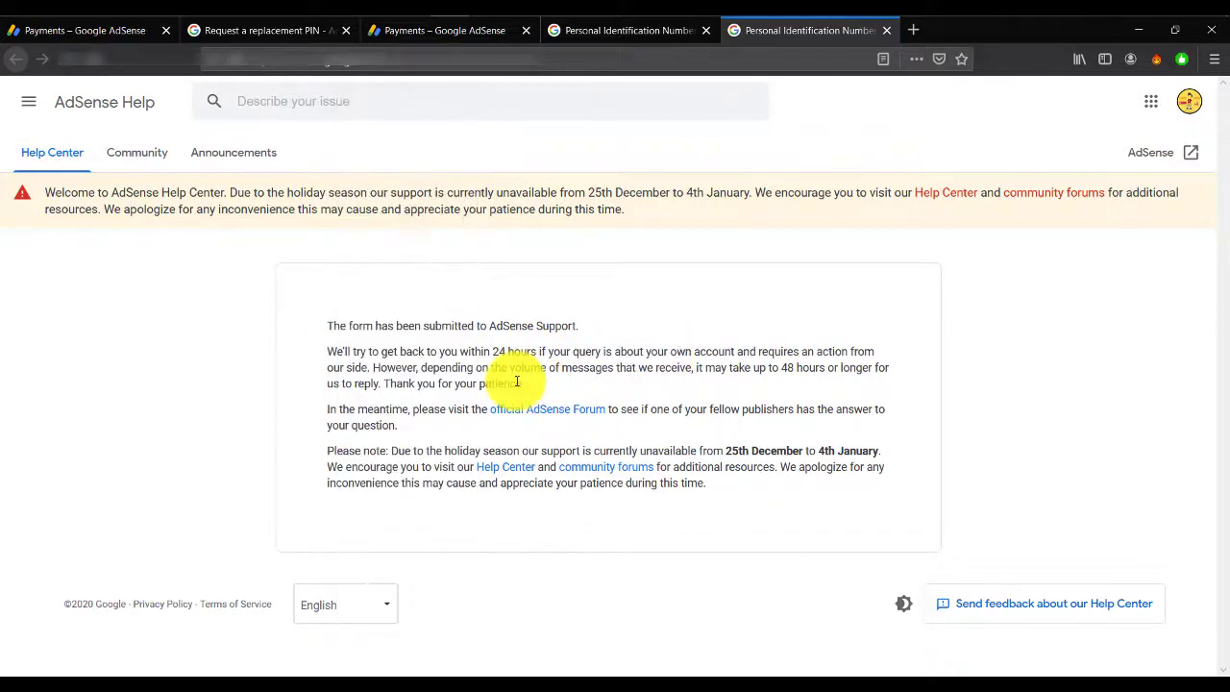